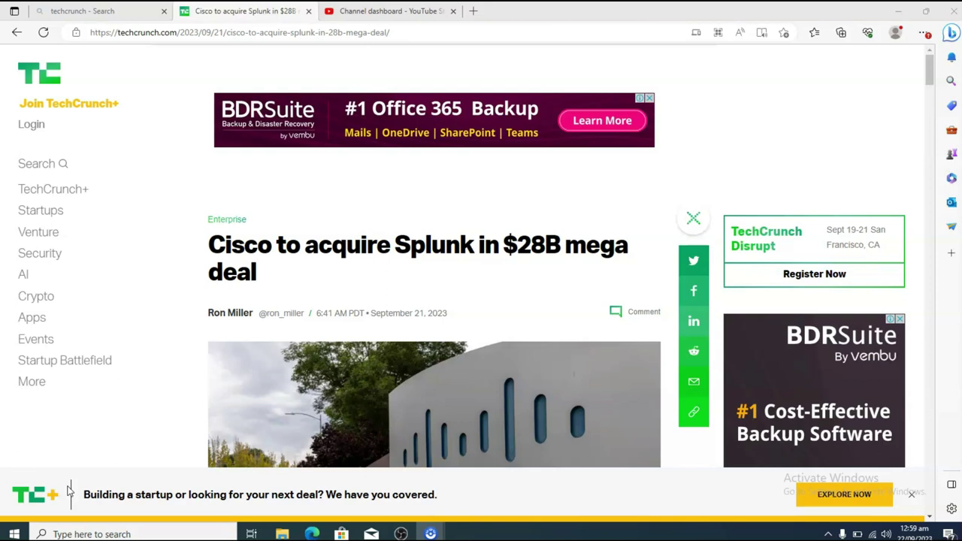
Copy the TechCrunch Cisco–Splunk article URL from Edge's address bar
click(220, 30)
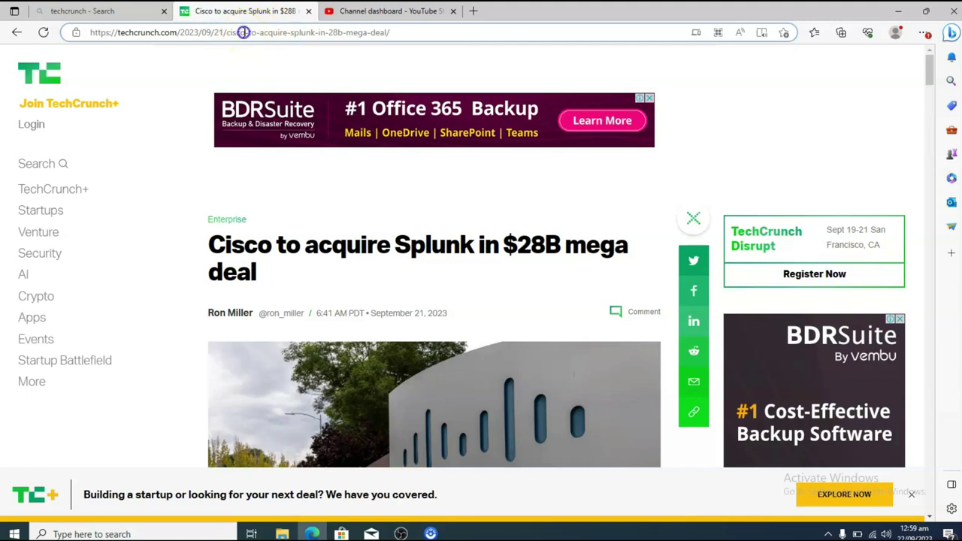
click(245, 32)
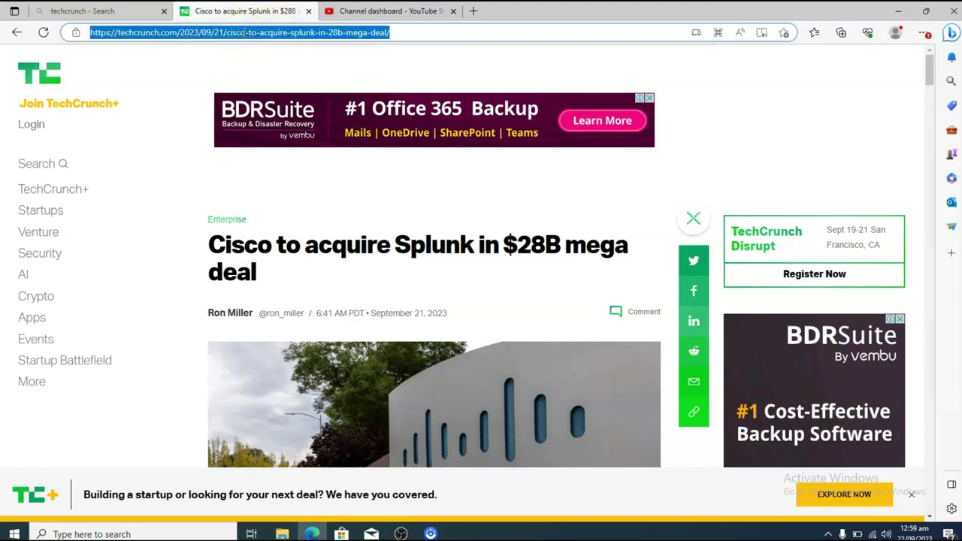
click(398, 532)
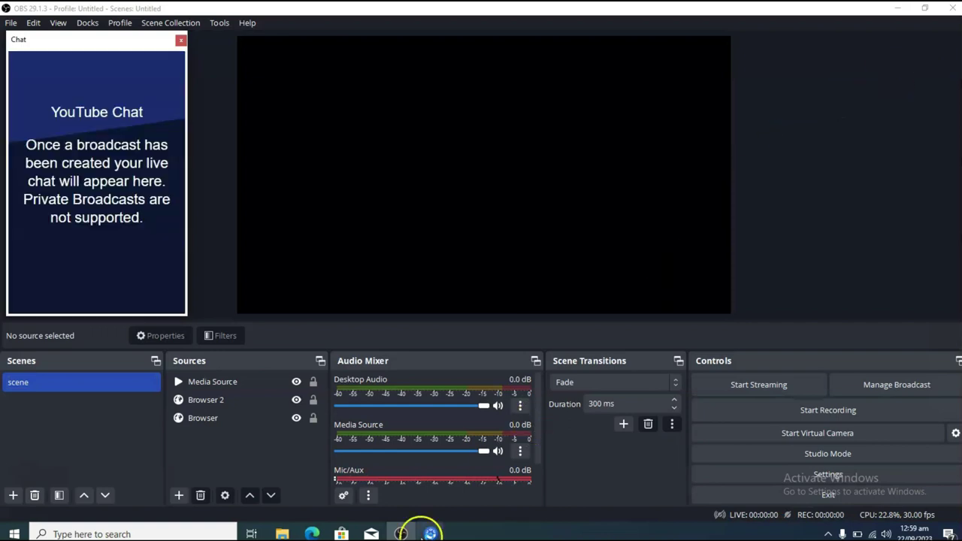
click(314, 534)
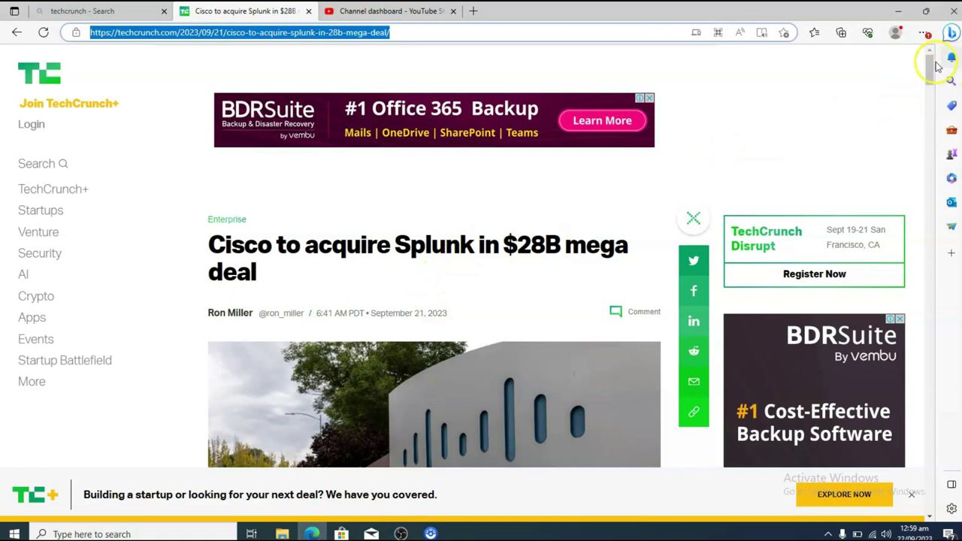
mouse_move(932, 67)
mouse_down()
mouse_move(937, 134)
mouse_move(937, 69)
mouse_up()
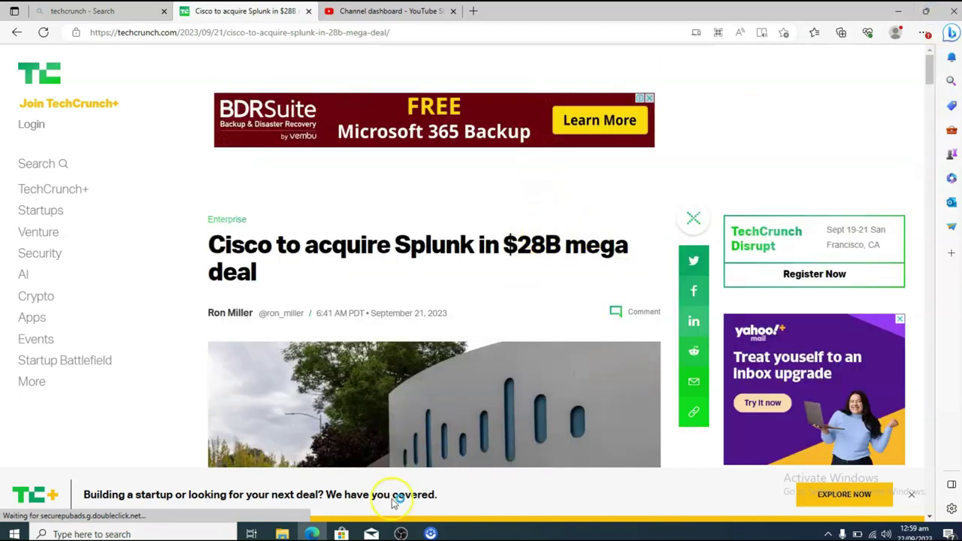
click(430, 534)
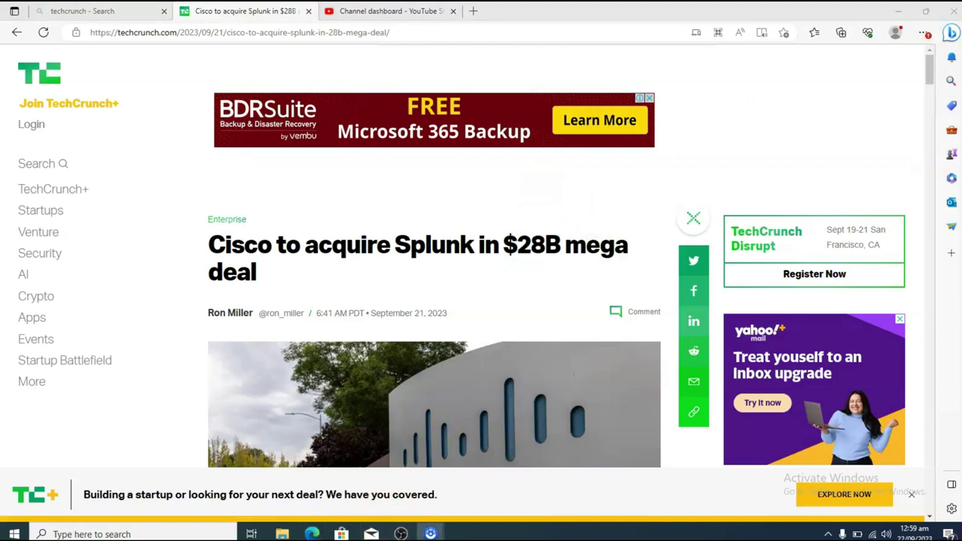
Remove the Media Source from the OBS scene
click(406, 532)
click(314, 405)
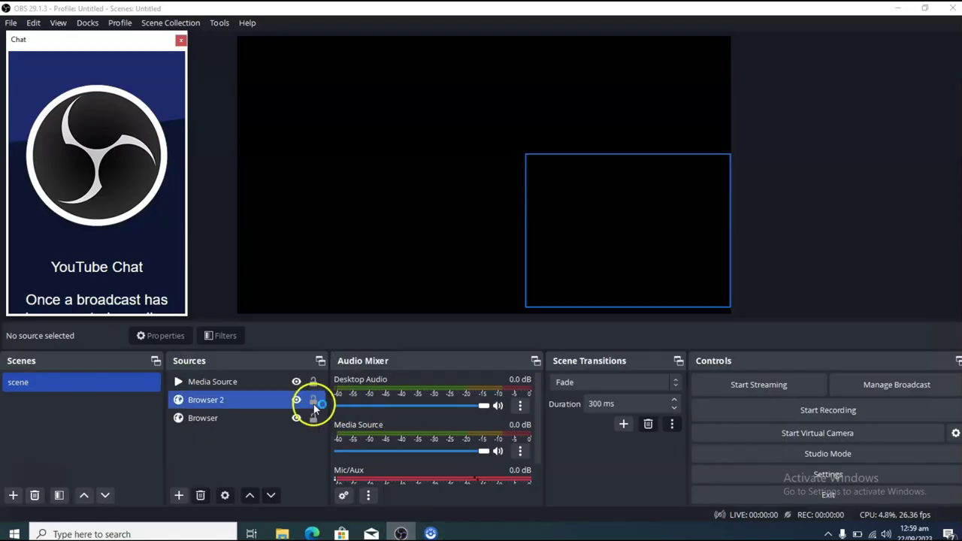
click(257, 405)
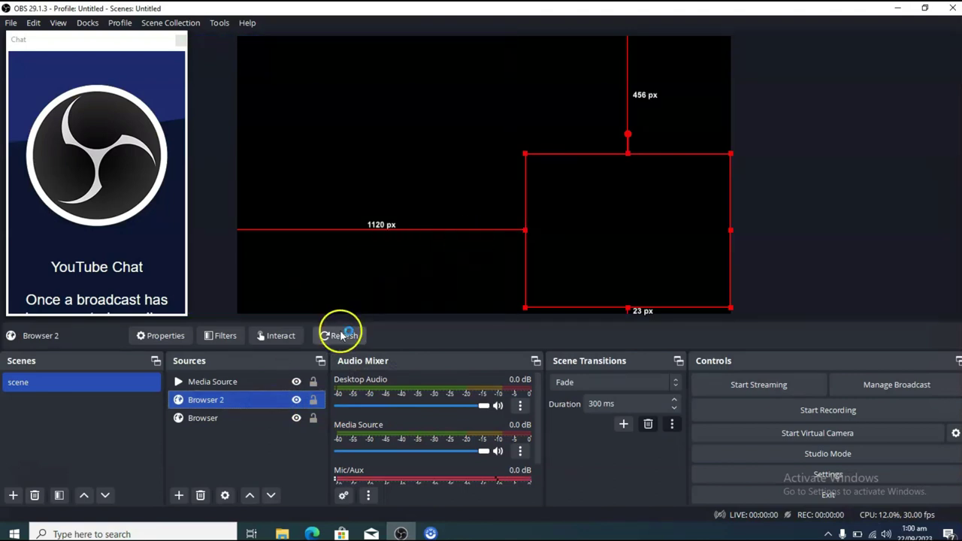
click(238, 381)
right_click(238, 380)
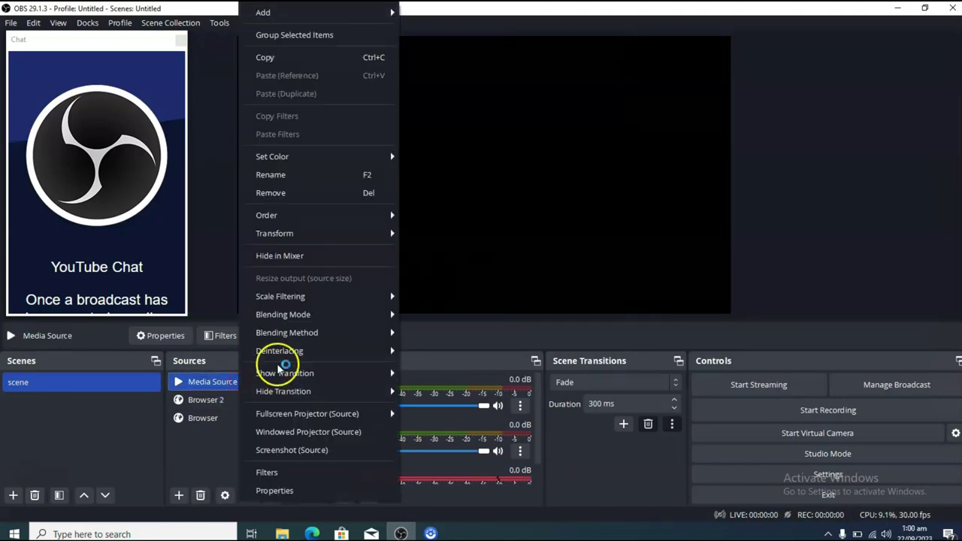
click(201, 496)
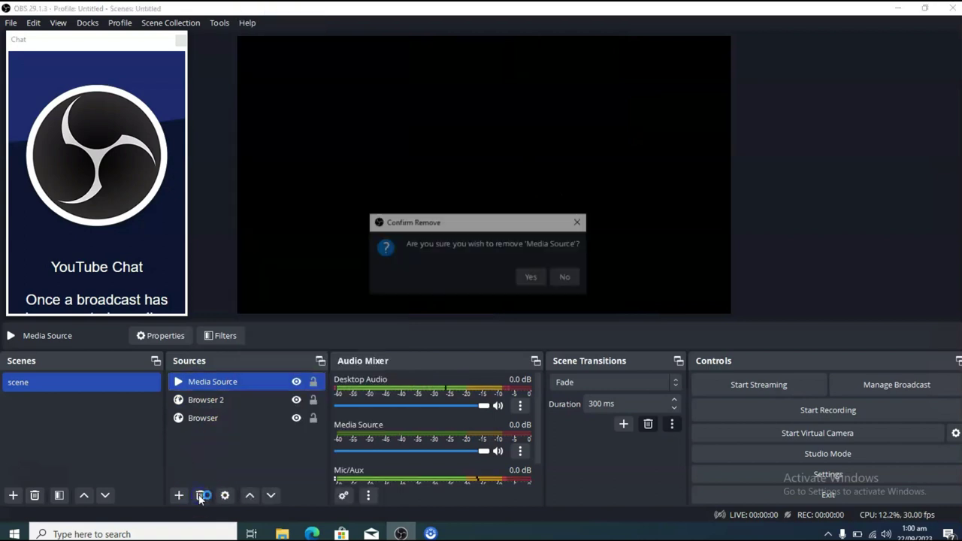
click(532, 278)
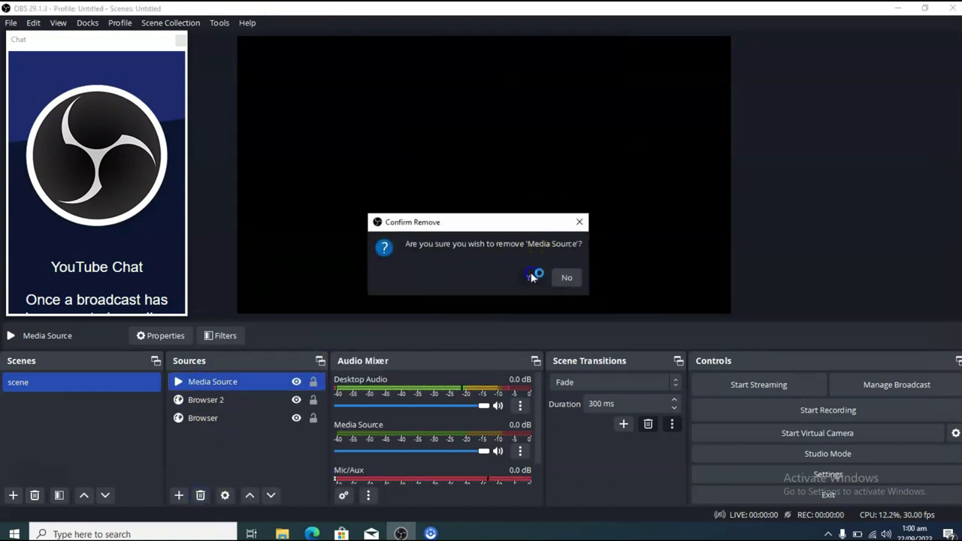
Remove the Browser and Browser 2 sources so the Sources list is empty
click(228, 383)
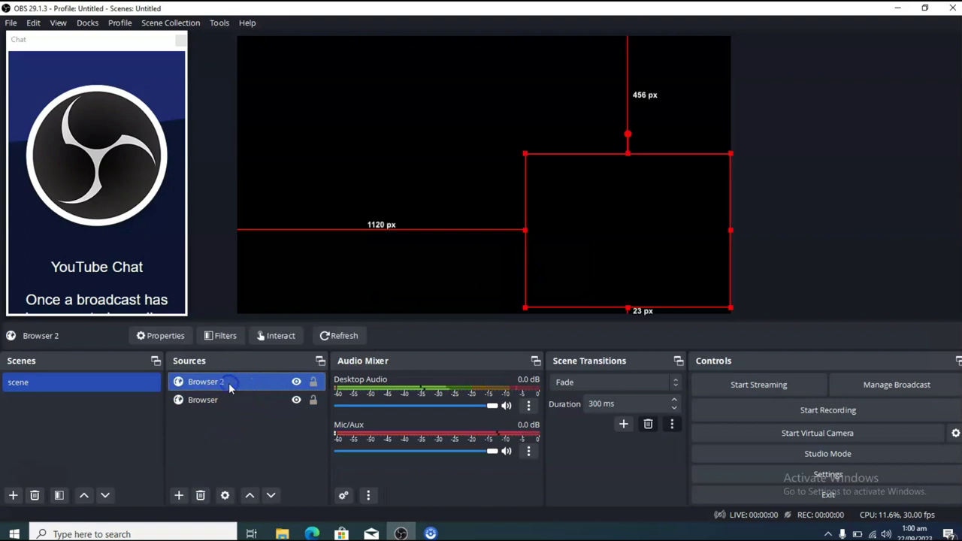
click(210, 401)
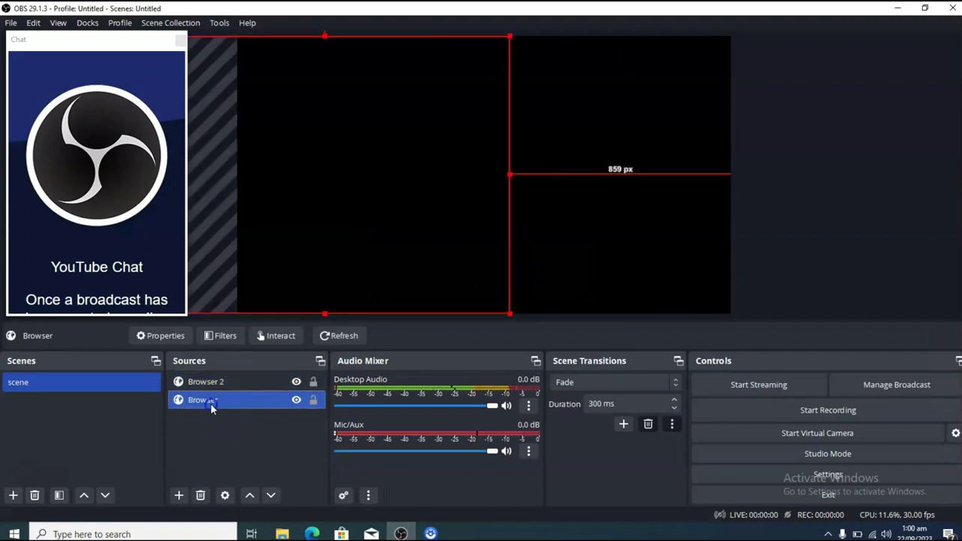
click(201, 496)
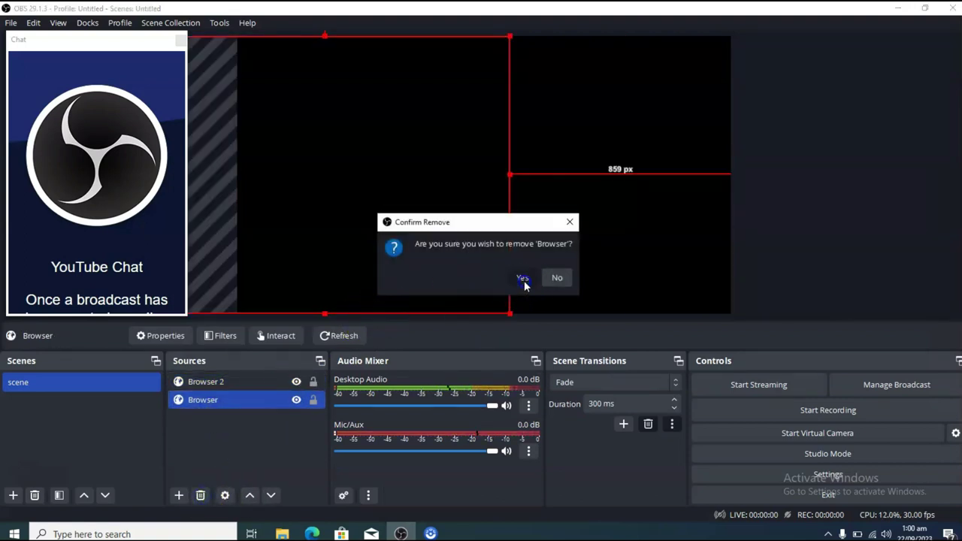
click(524, 278)
click(219, 382)
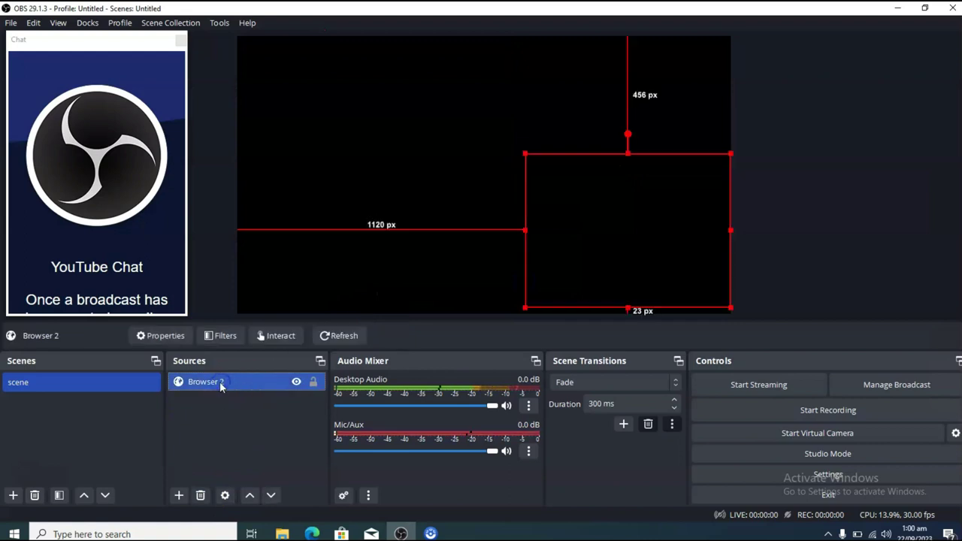
click(201, 496)
click(524, 277)
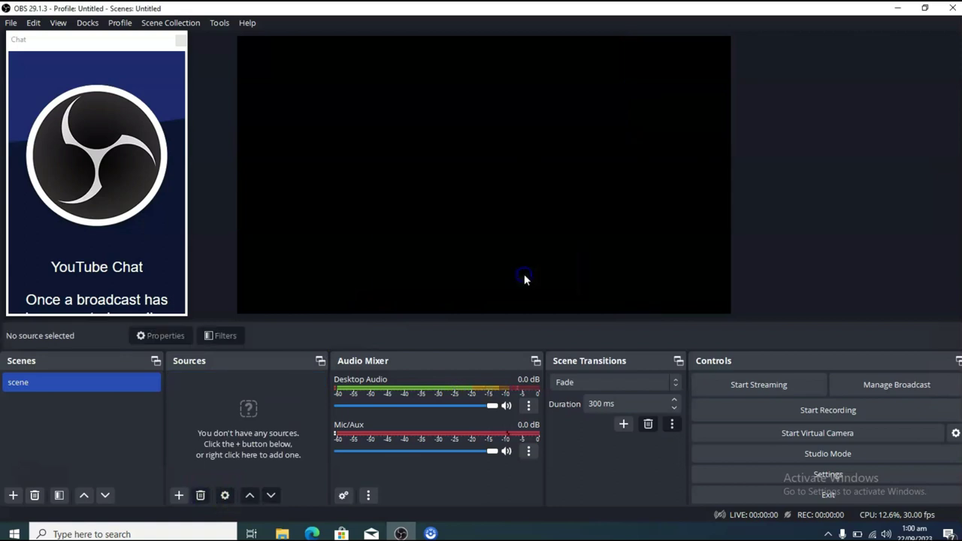
Create a new browser source named Browser
click(179, 496)
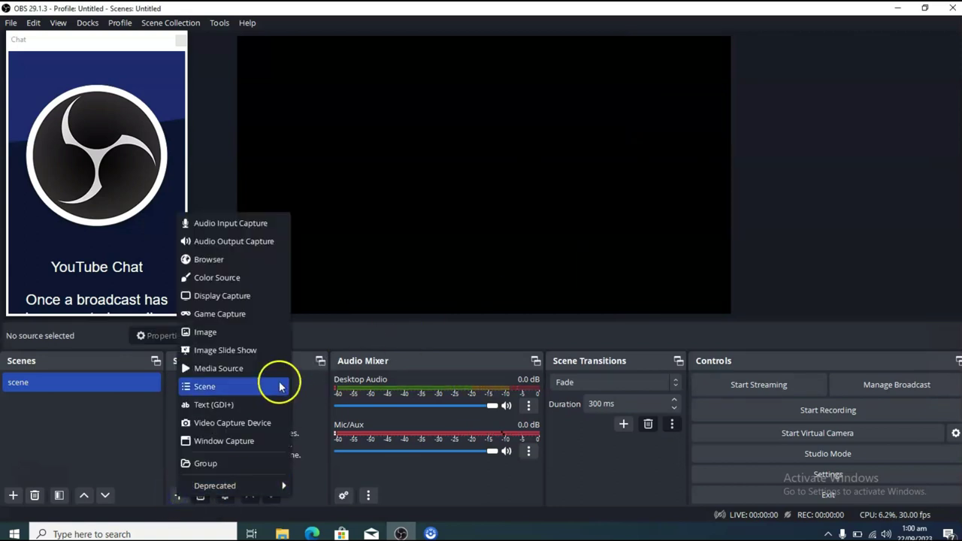
click(221, 260)
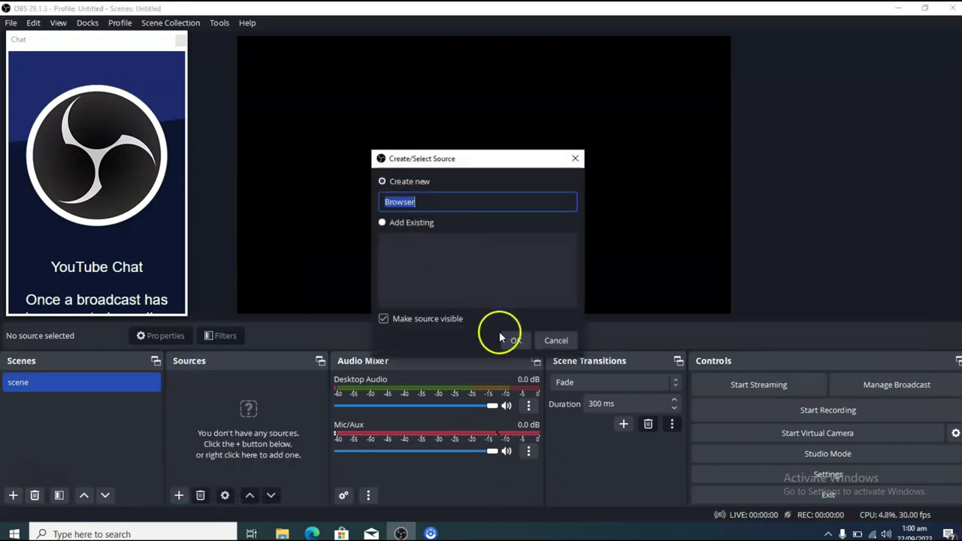
click(516, 340)
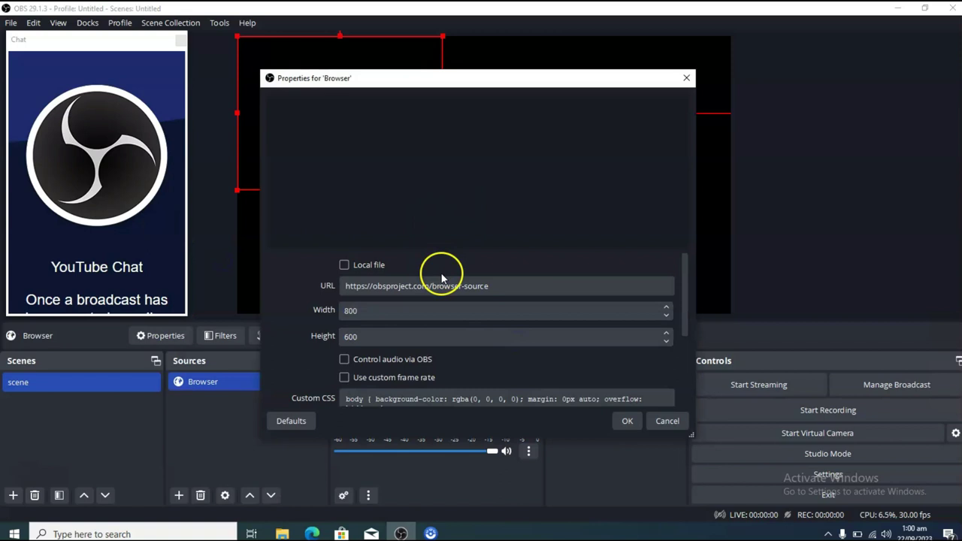
Set its URL to the TechCrunch article and stretch it to fill the canvas
click(478, 286)
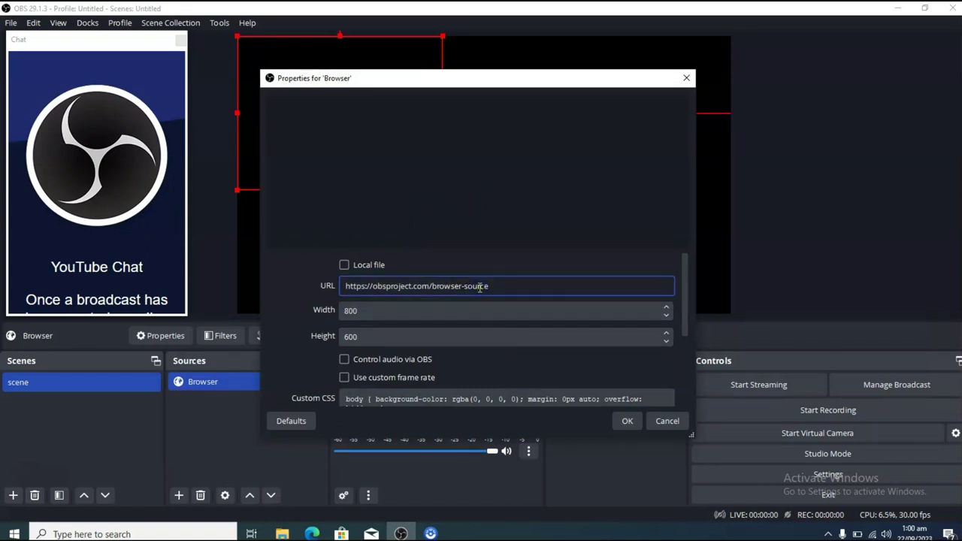
key(ctrl+a)
text(https://techcrunch.com/2023/09/21/cisco-to-acquire-splunk-in-28b-mega-deal/)
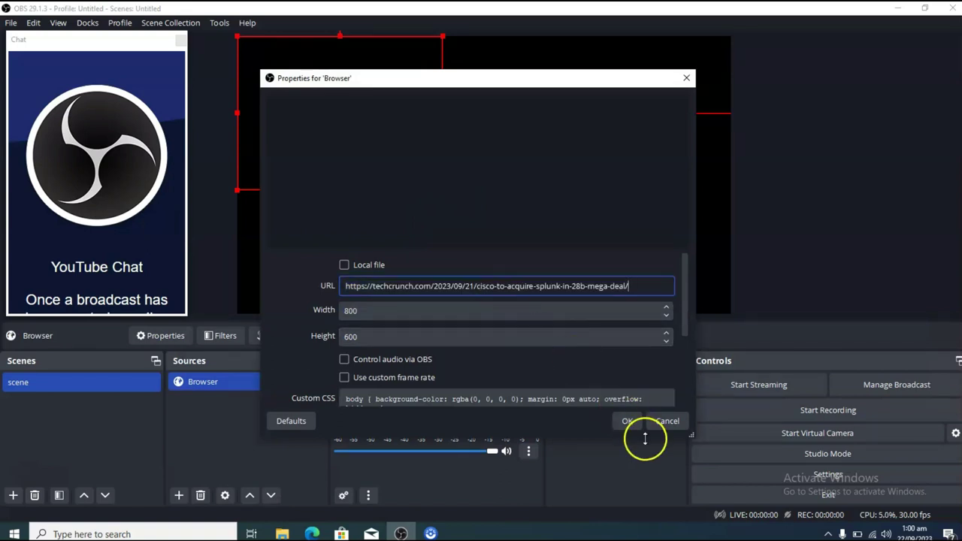
click(596, 398)
click(620, 422)
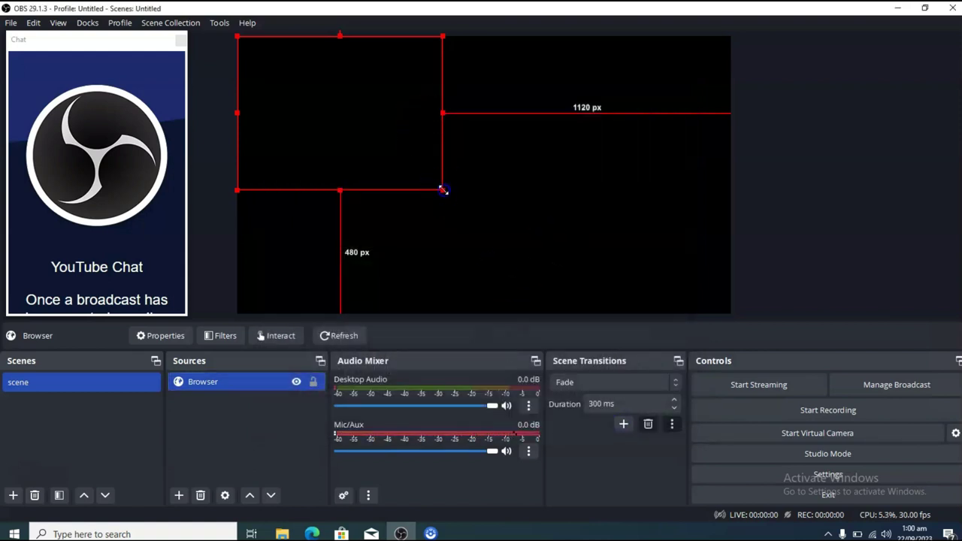
mouse_move(443, 190)
mouse_down()
mouse_move(746, 353)
mouse_move(726, 342)
mouse_up()
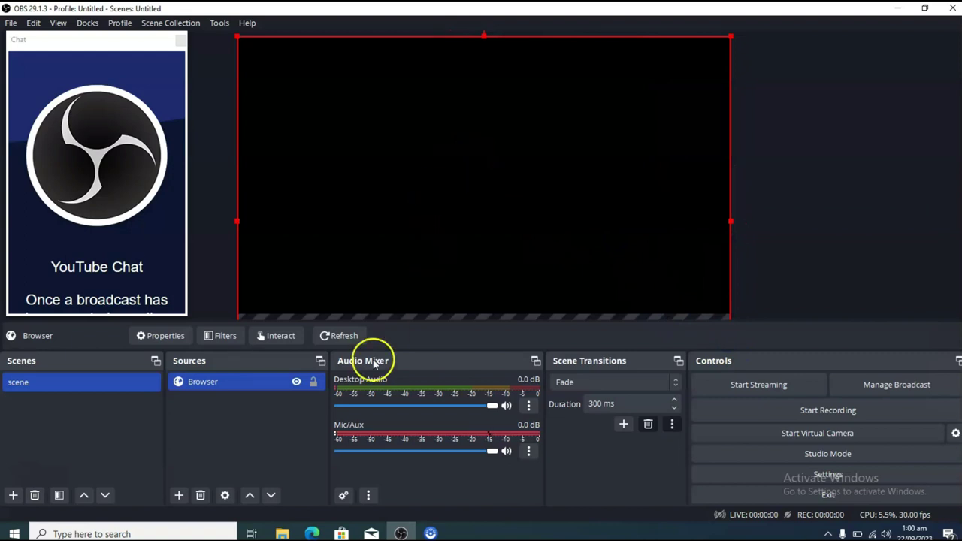
Uncheck Enable Browser Source Hardware Acceleration in Advanced settings and apply it
click(783, 471)
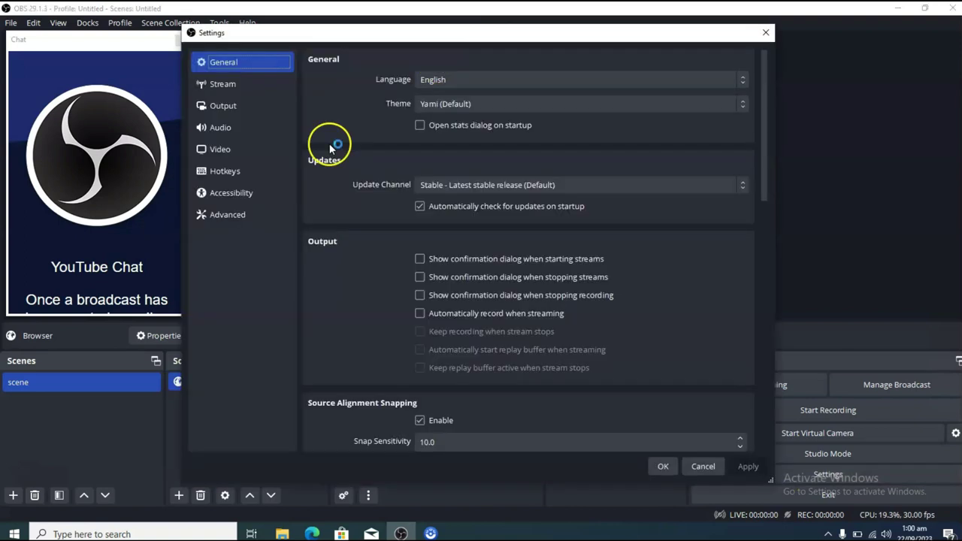
click(239, 215)
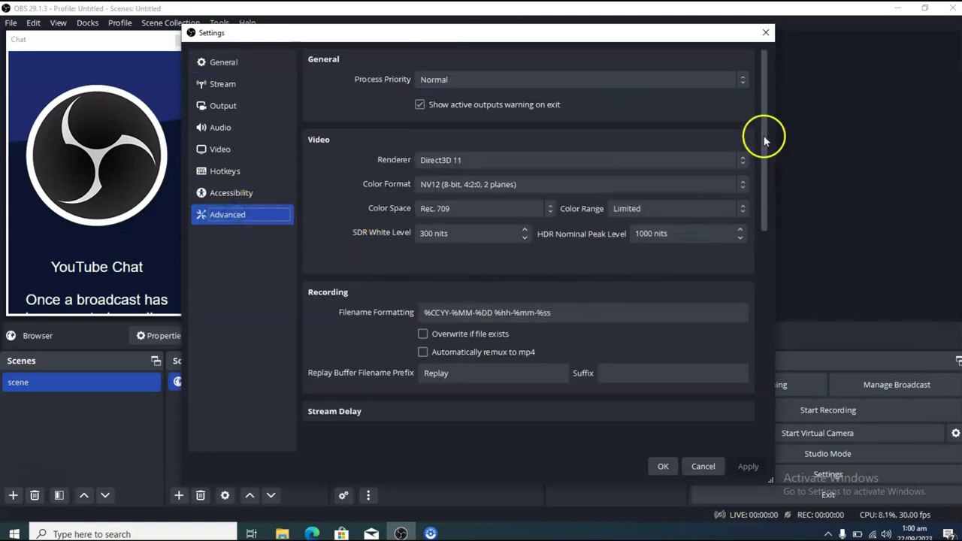
drag(764, 138, 744, 341)
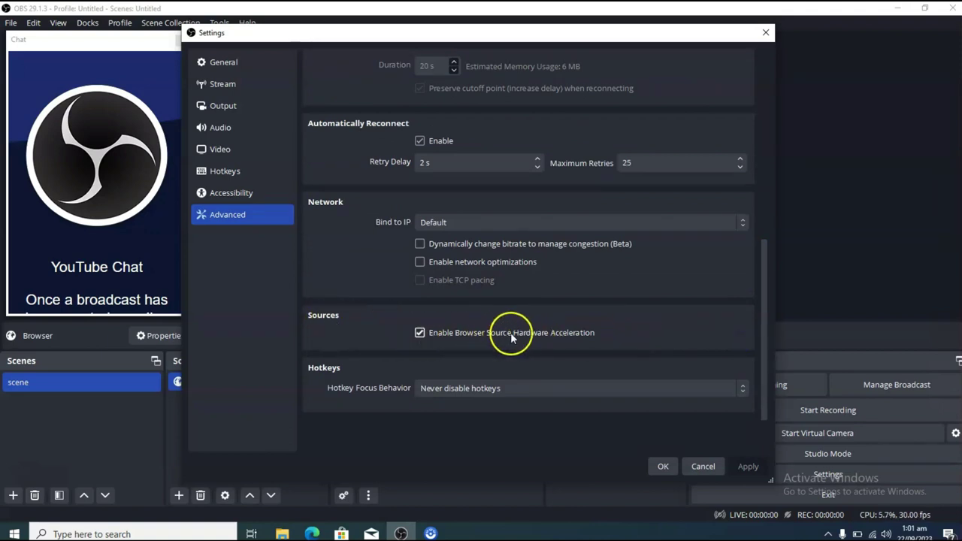
click(419, 333)
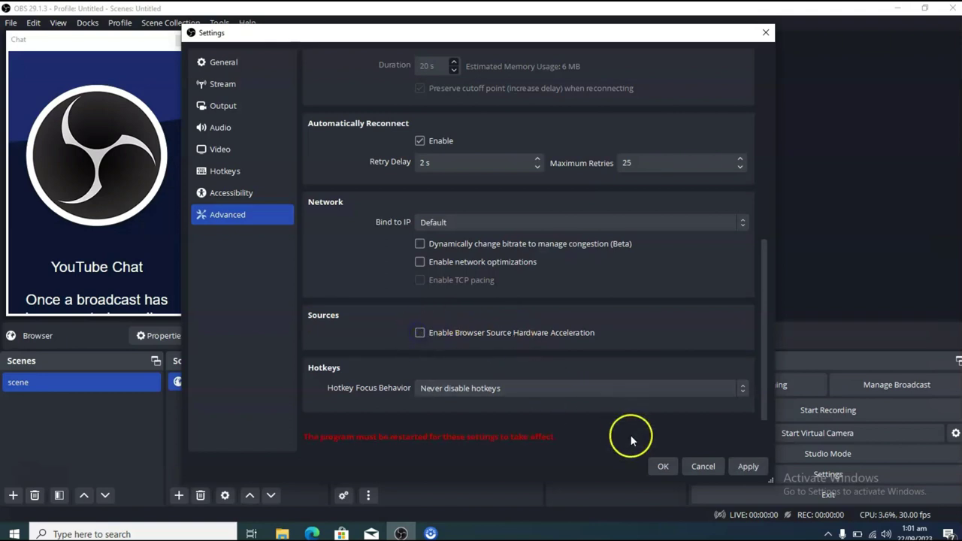
click(740, 468)
click(664, 467)
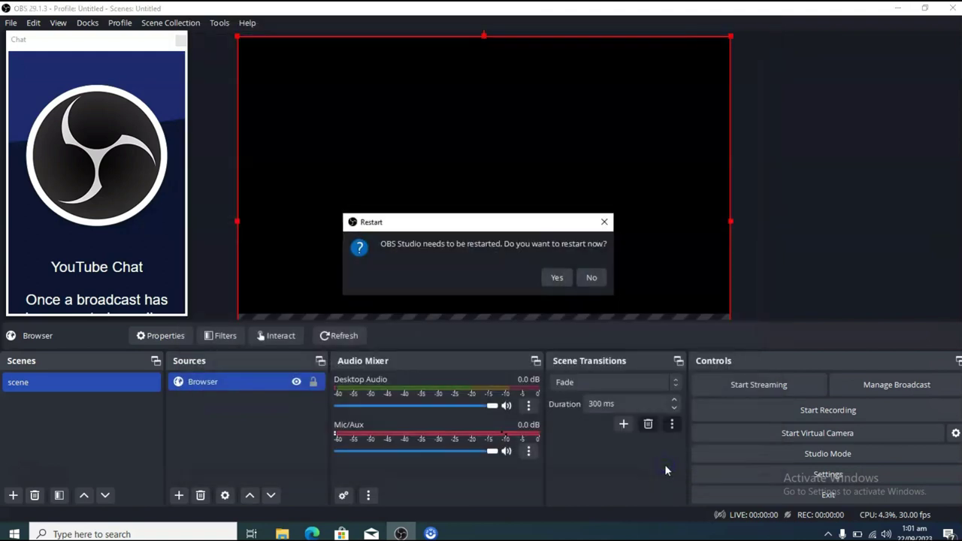
Accept the restart prompt and return to the relaunched OBS window
click(557, 283)
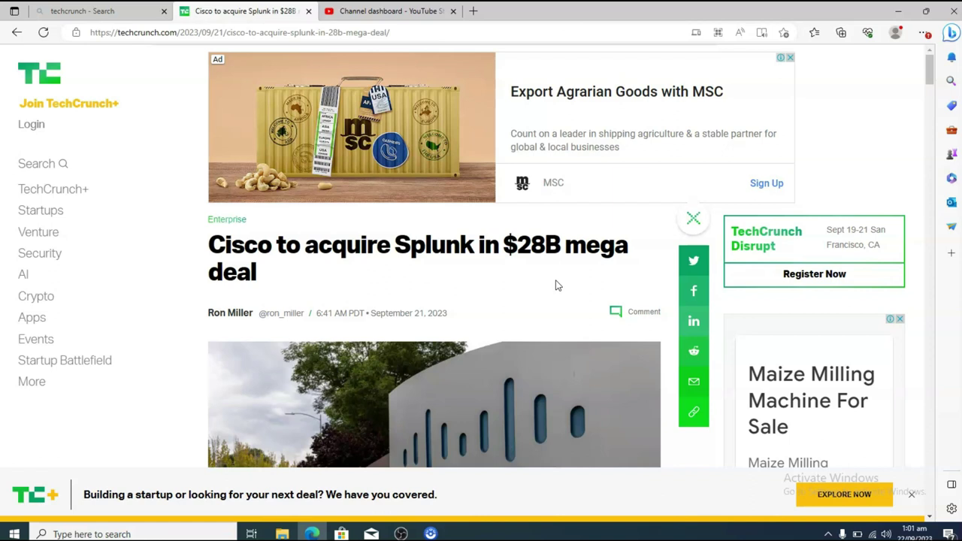
key(alt+Tab)
click(501, 257)
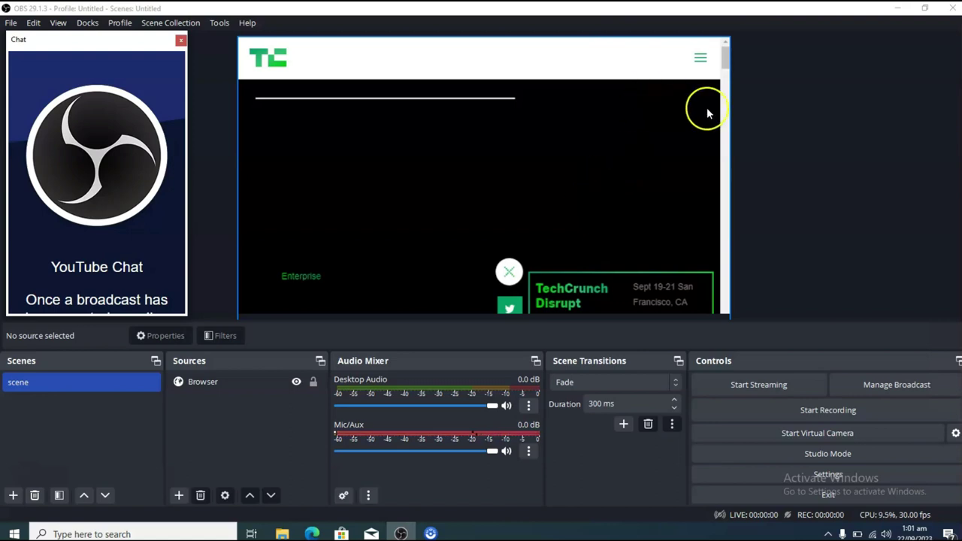
Reposition the TechCrunch source, trim it from the top edge, and open the add-source list
drag(727, 60, 651, 91)
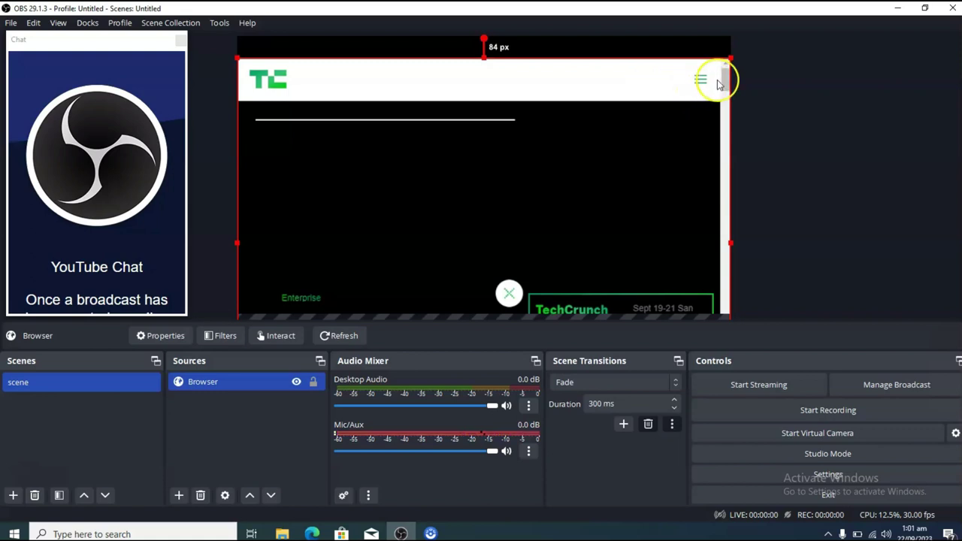
drag(724, 82, 723, 60)
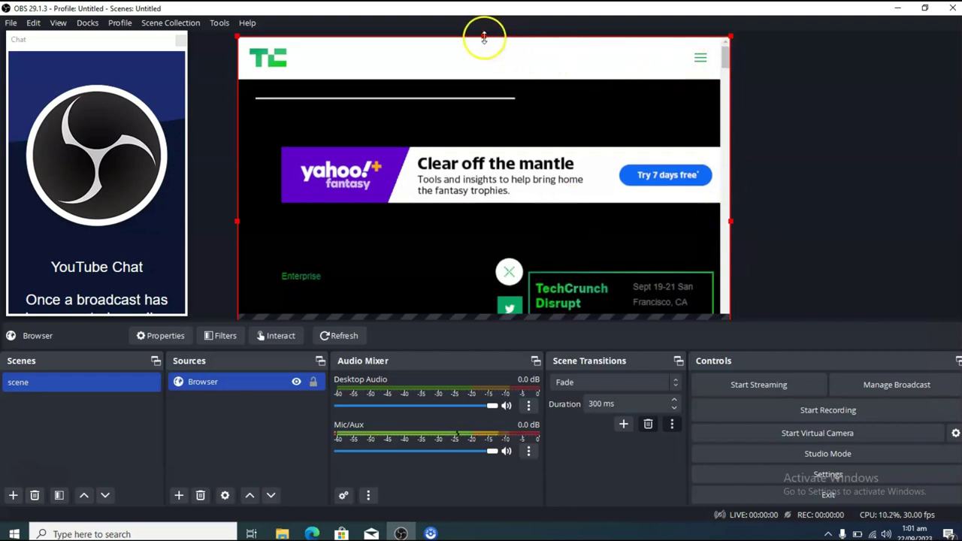
mouse_move(484, 36)
mouse_down()
mouse_move(483, 87)
mouse_move(490, 7)
mouse_up()
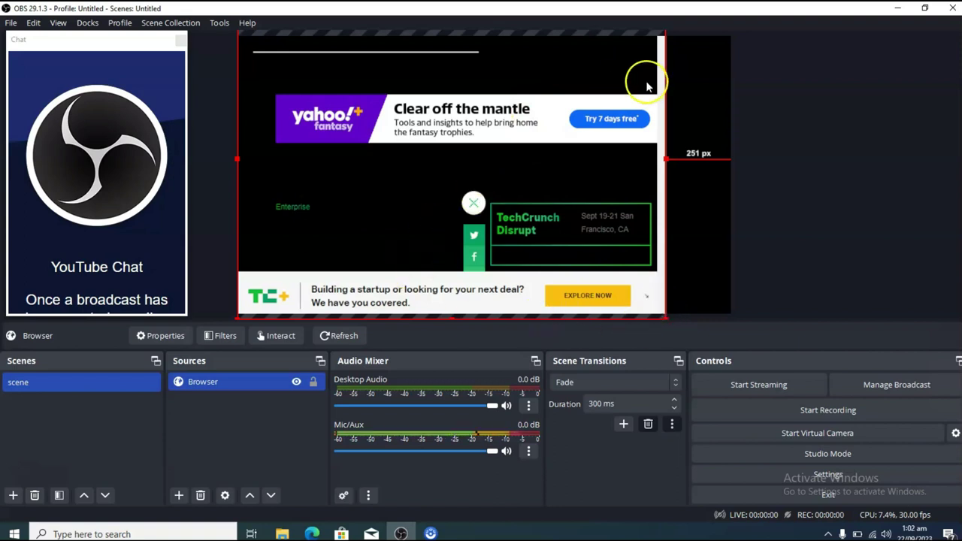
drag(626, 35, 637, 70)
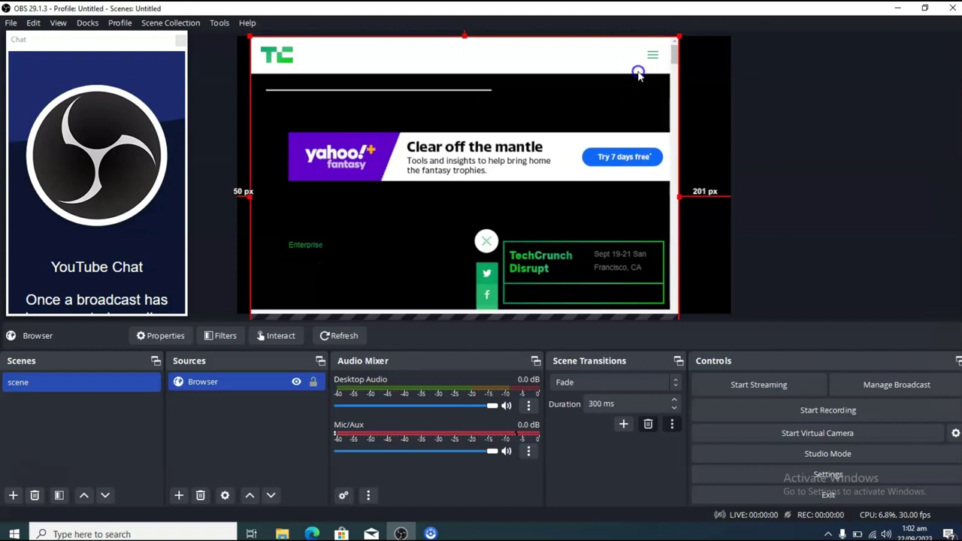
click(181, 495)
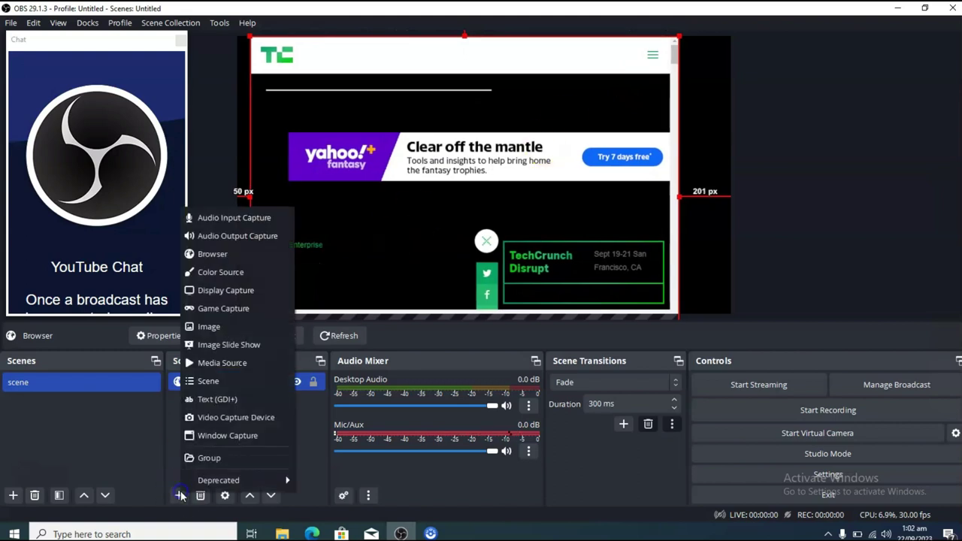
Create Browser 2 and paste the YouTube Studio dashboard address into its URL field
click(227, 257)
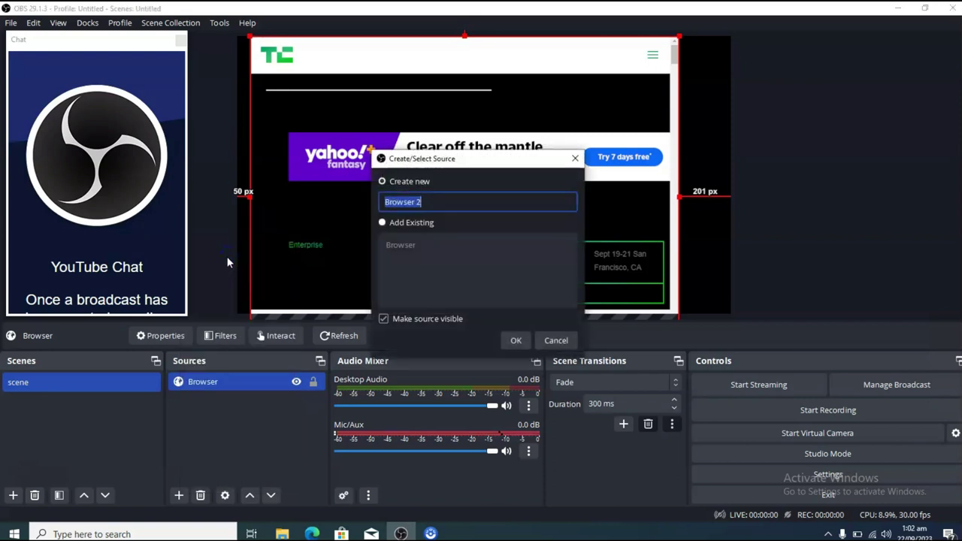
click(511, 341)
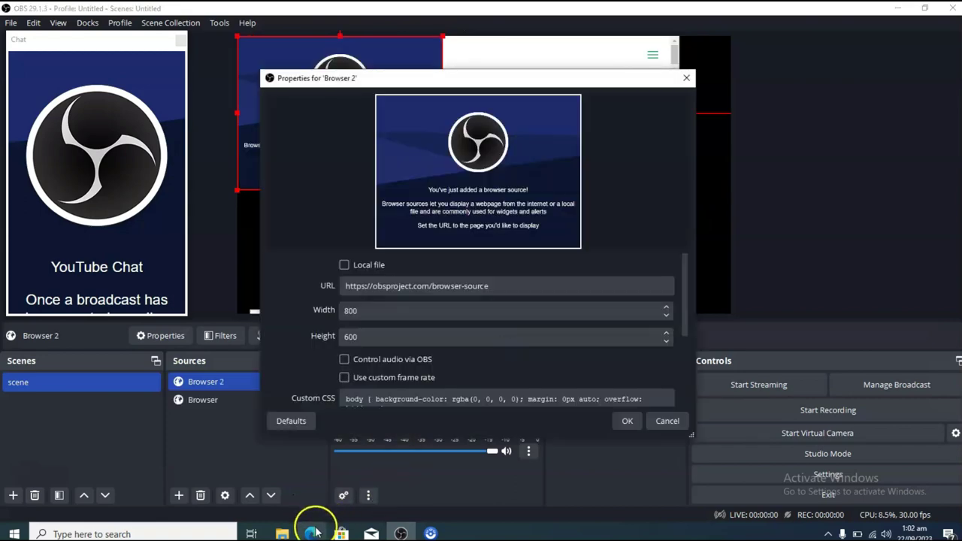
click(314, 531)
click(380, 11)
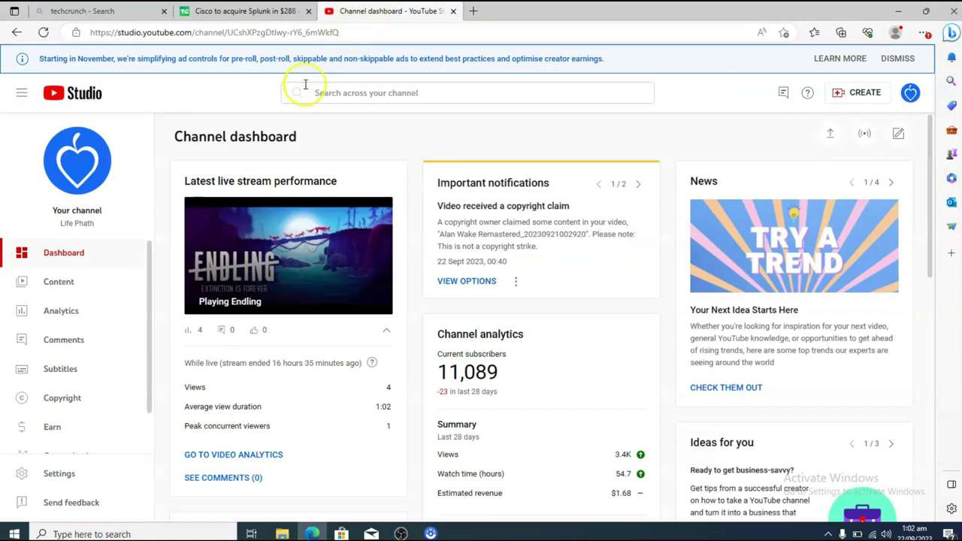
click(344, 31)
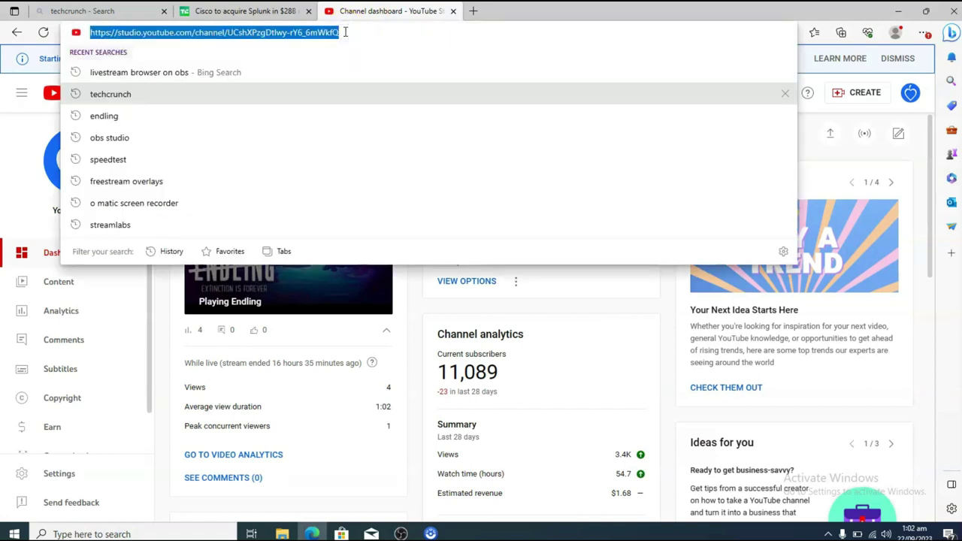
key(alt+Tab)
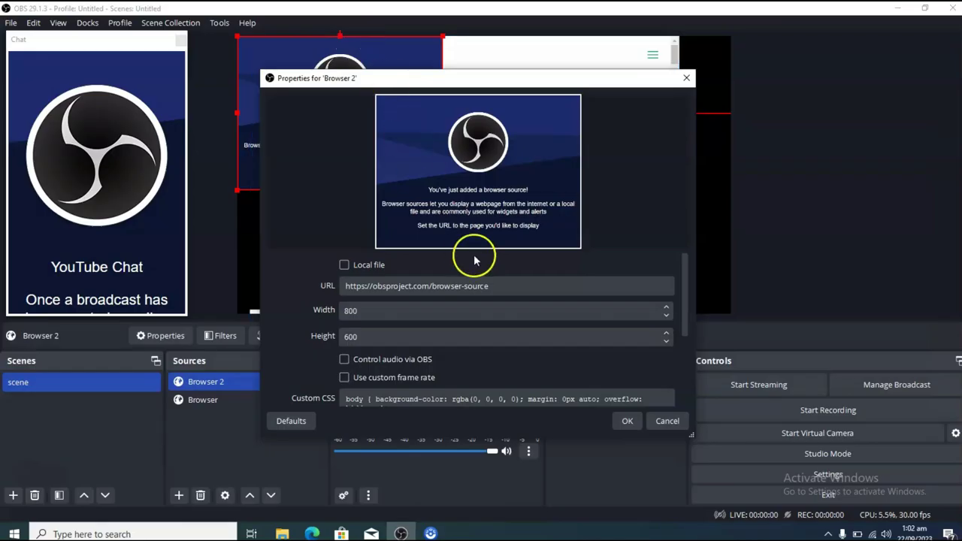
key(ctrl+a)
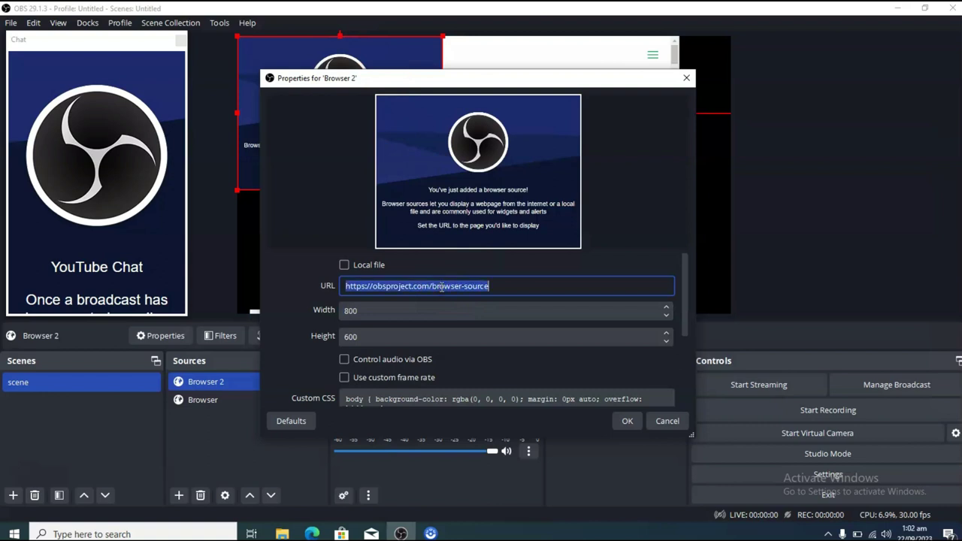
text(https://studio.youtube.com/channel/UCshXPzgDtlwy-rY6_6mWkfQ)
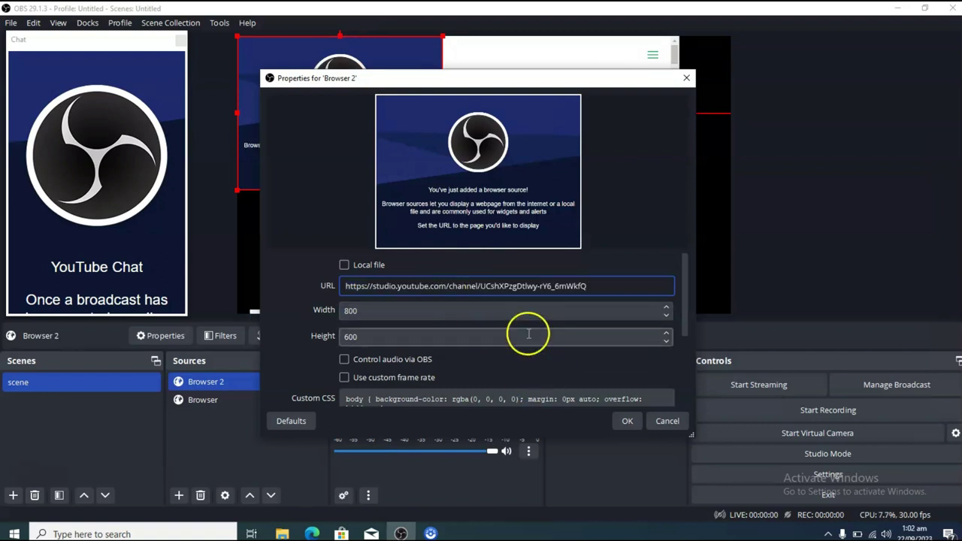
Apply Browser 2 so it shows Google sign-in, widen it, and nudge the Browser source
click(625, 422)
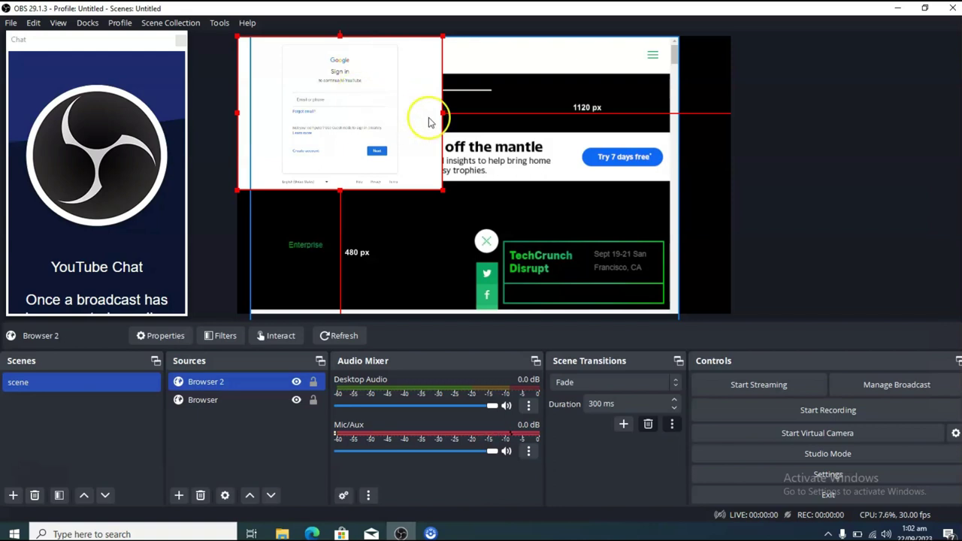
drag(443, 112, 729, 163)
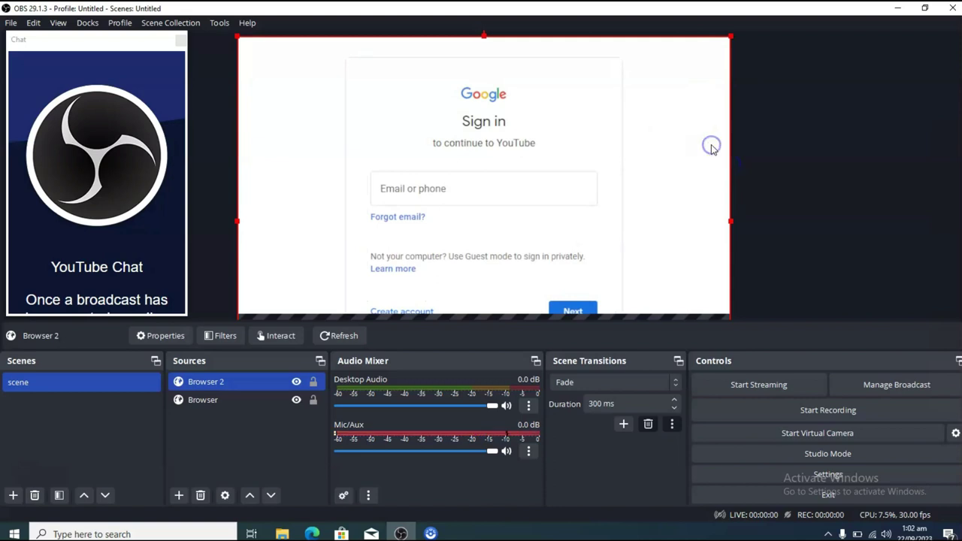
click(562, 182)
click(517, 192)
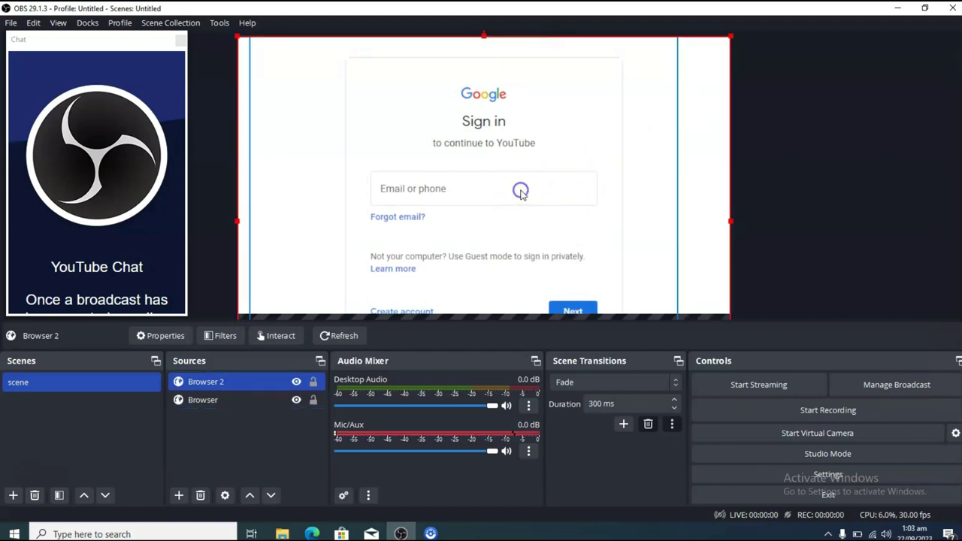
drag(519, 189, 517, 188)
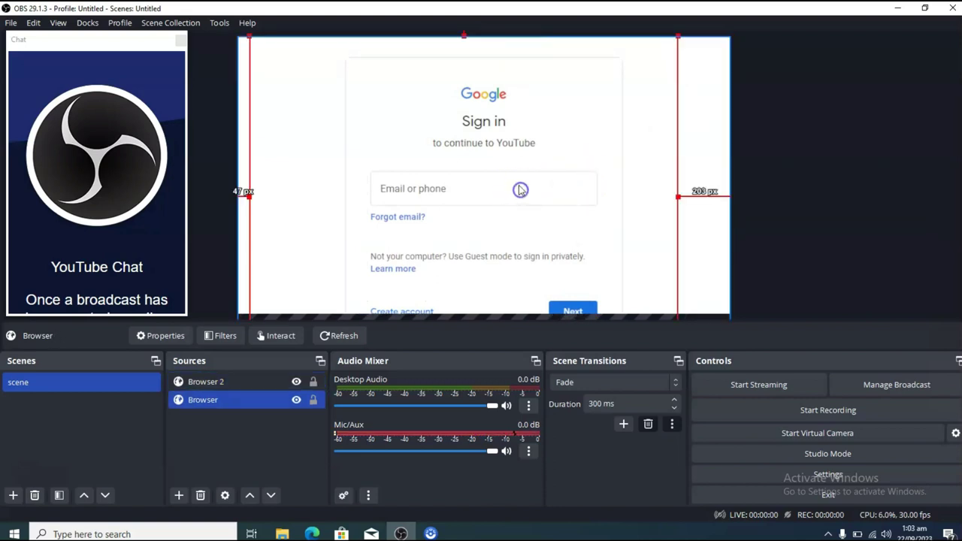
click(474, 191)
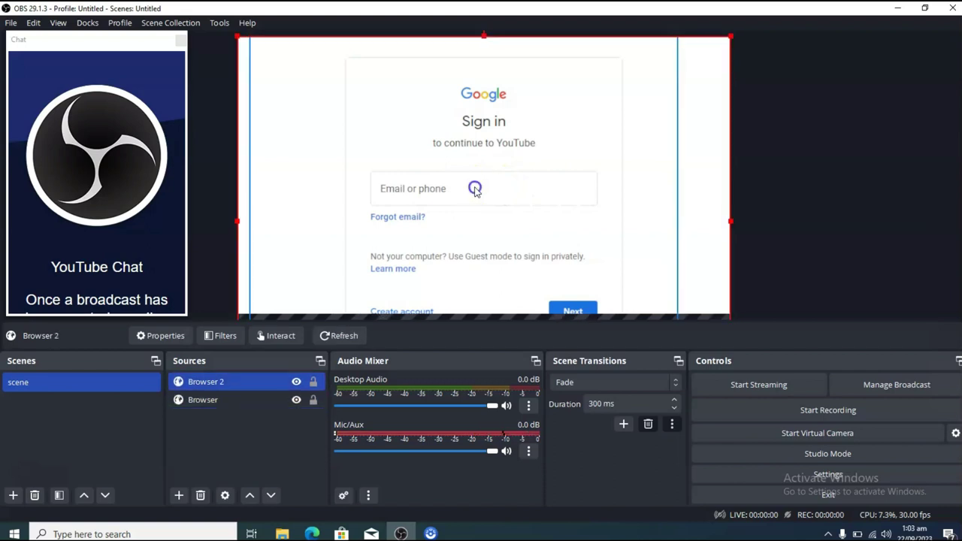
click(474, 191)
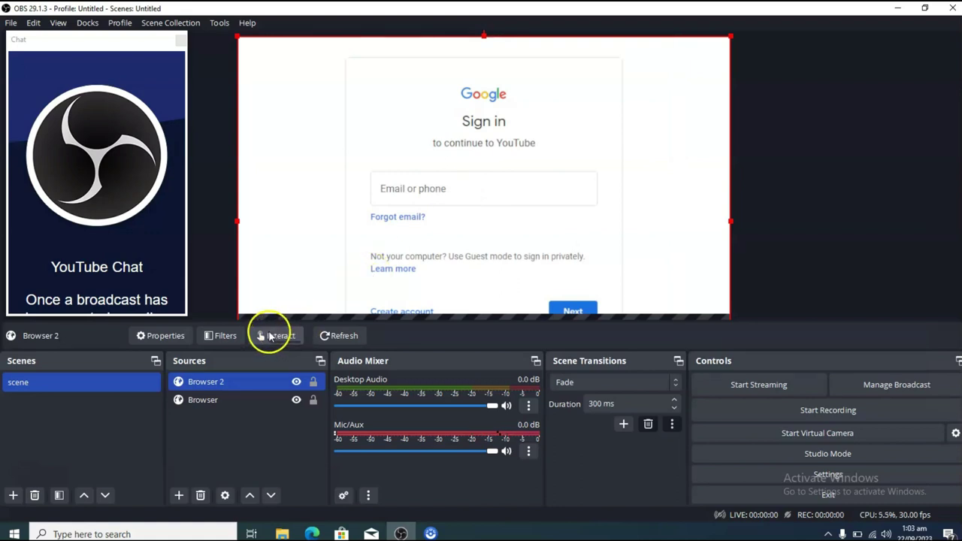
Check Browser 2's properties, then type a test entry into the sign-in email field via Interact
right_click(489, 124)
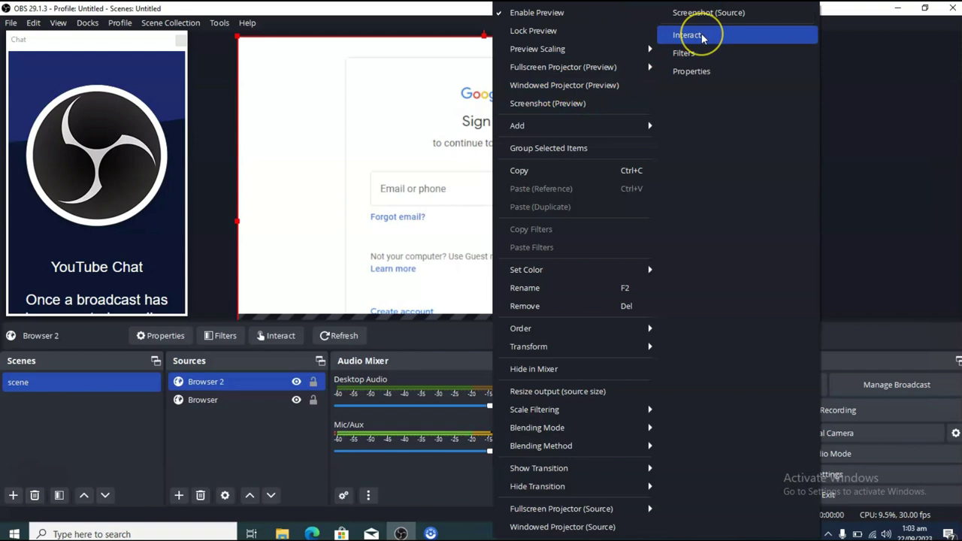
click(383, 126)
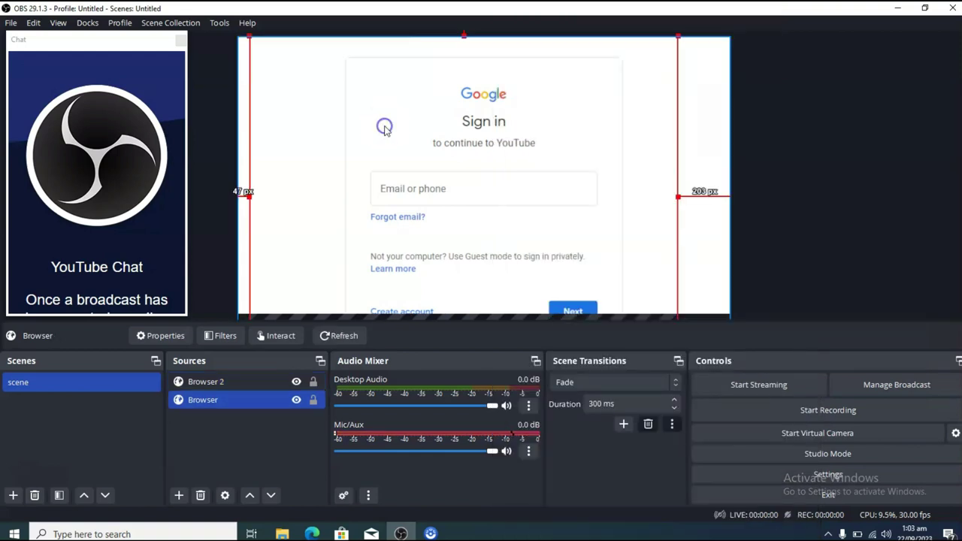
click(438, 112)
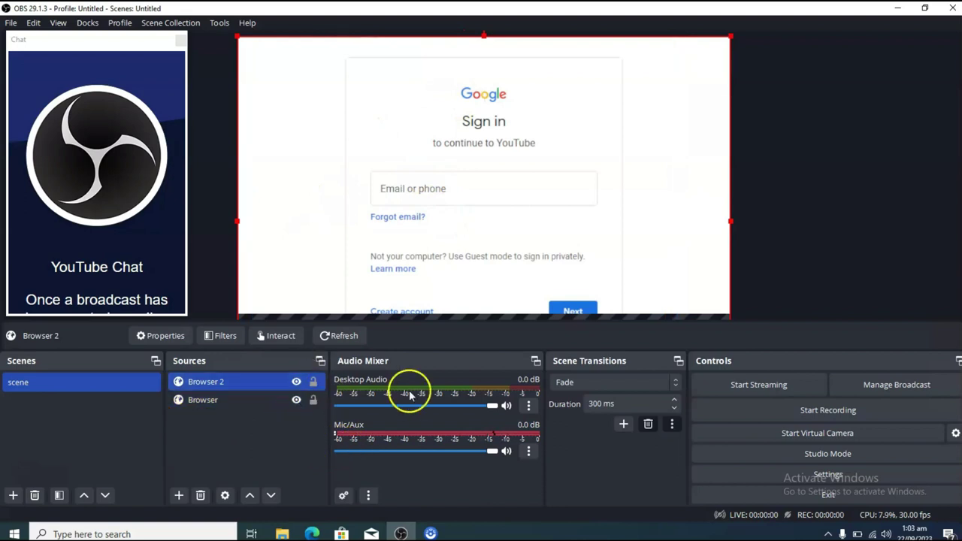
click(225, 496)
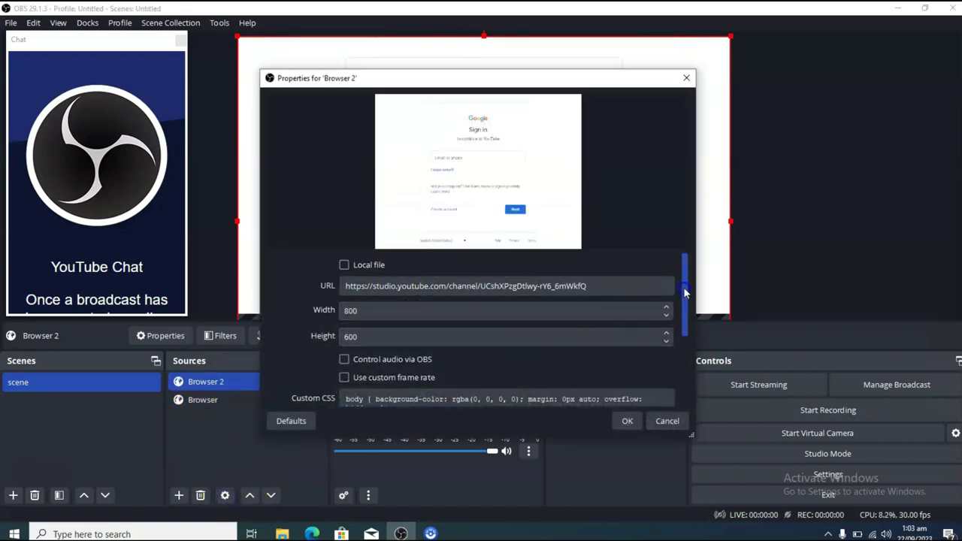
drag(684, 299, 690, 368)
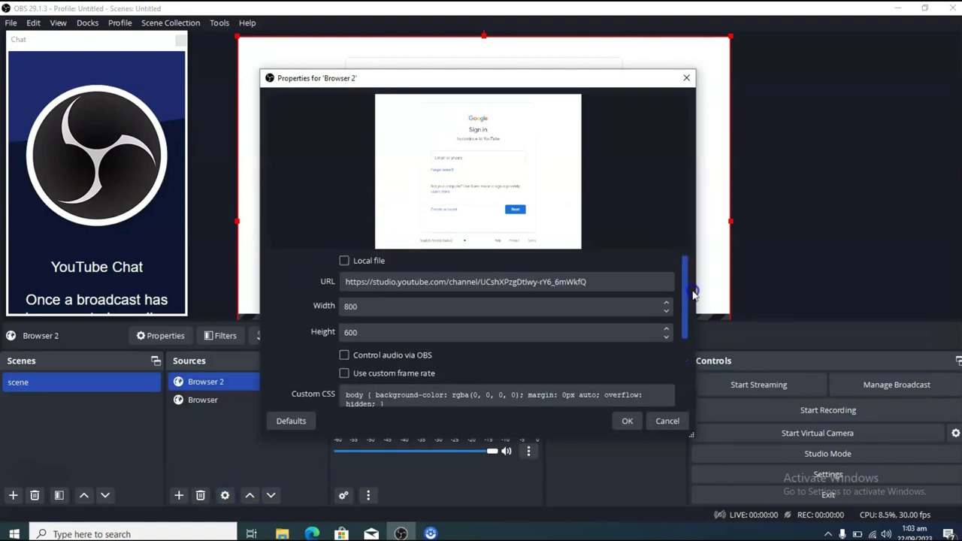
drag(689, 385, 697, 215)
click(686, 77)
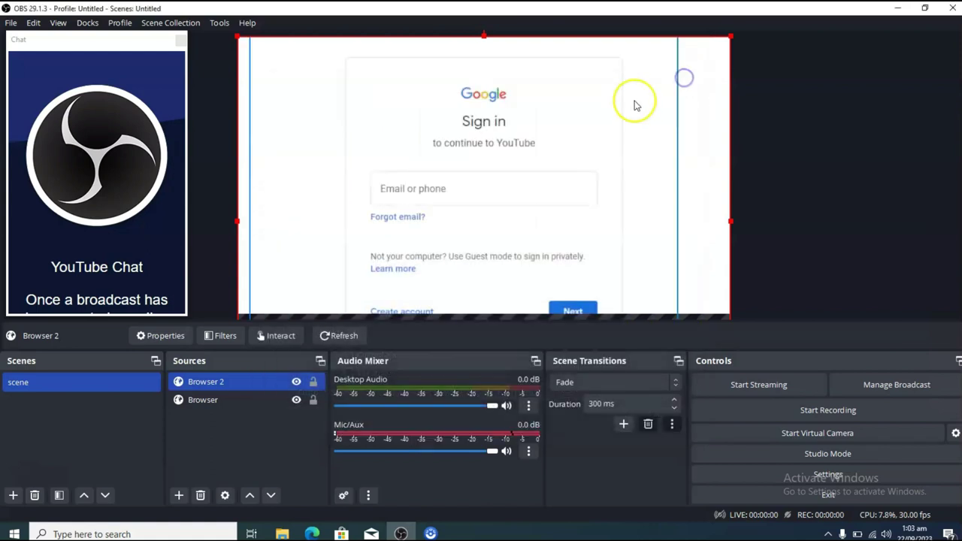
click(278, 336)
text(thshs)
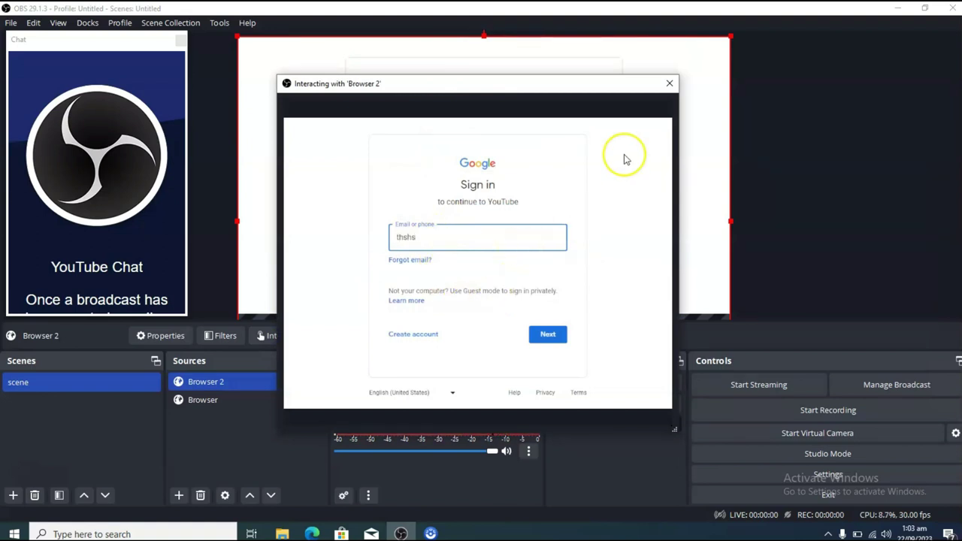
click(670, 84)
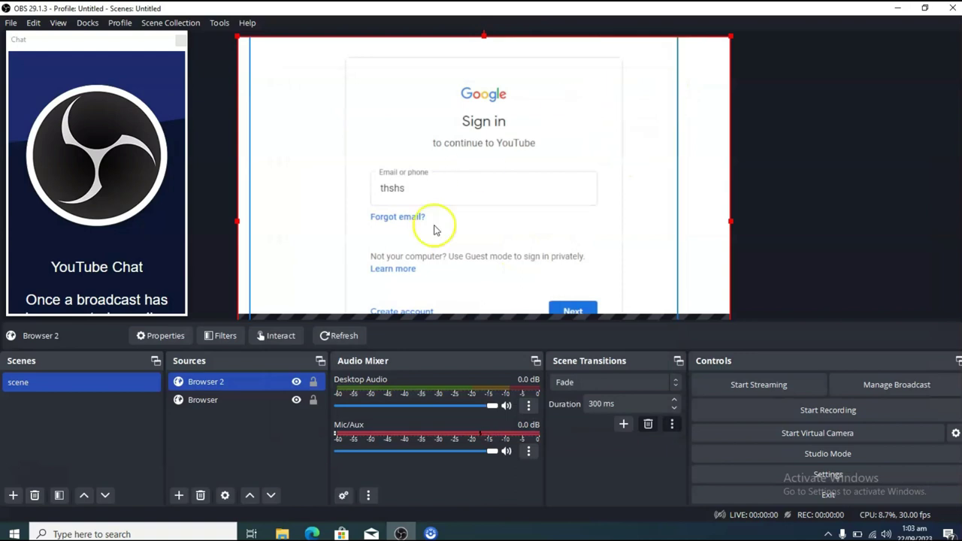
Open the Alan Wake Remastered_Moving video from YouTube Studio Content in Edge
click(224, 497)
key(alt+Tab)
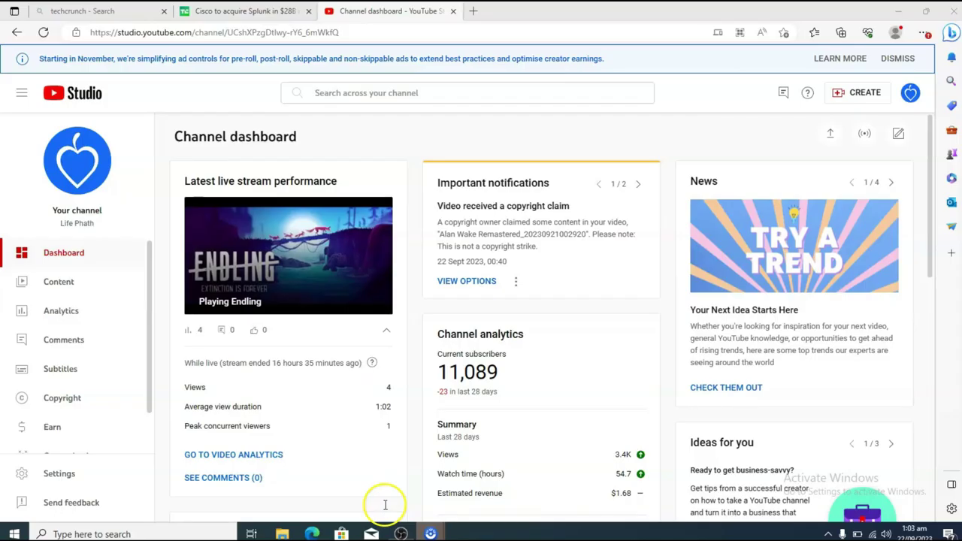
click(83, 286)
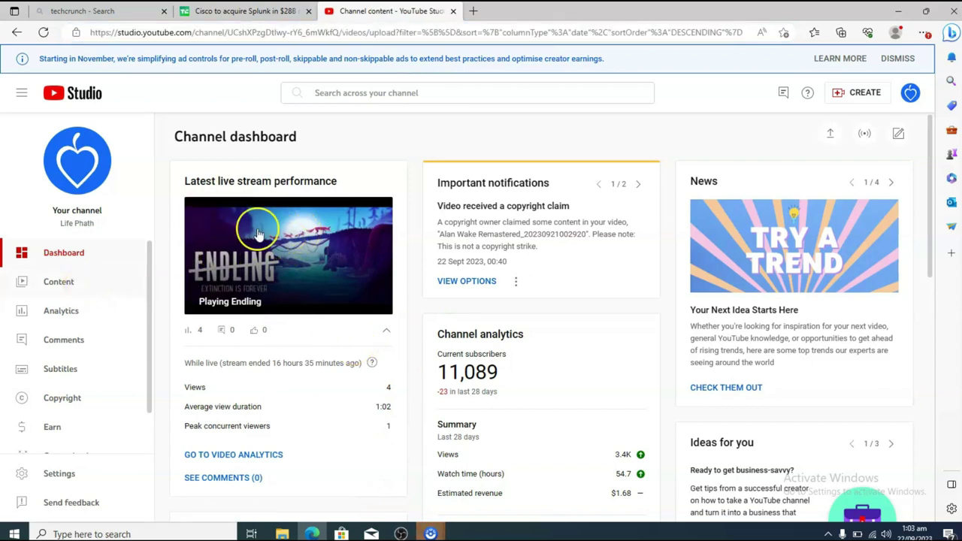
click(73, 289)
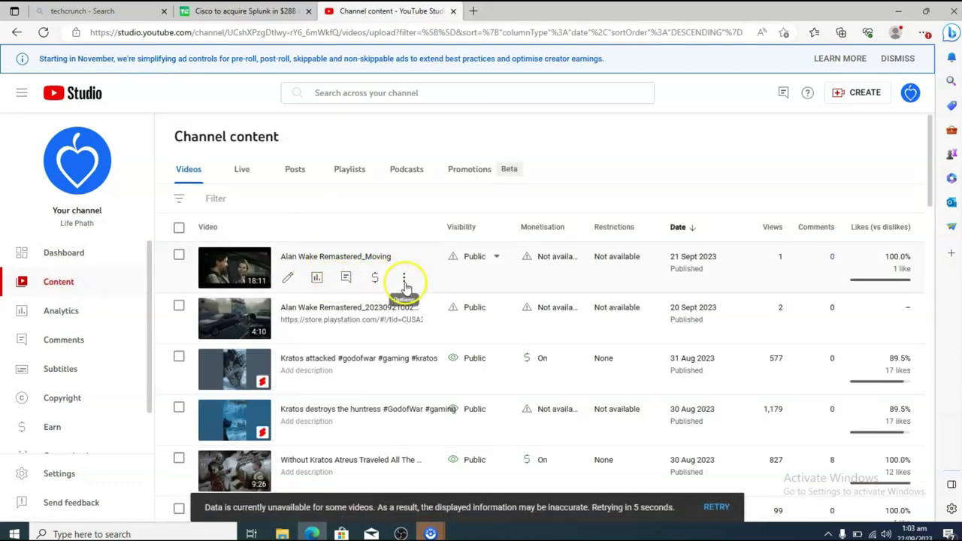
click(404, 282)
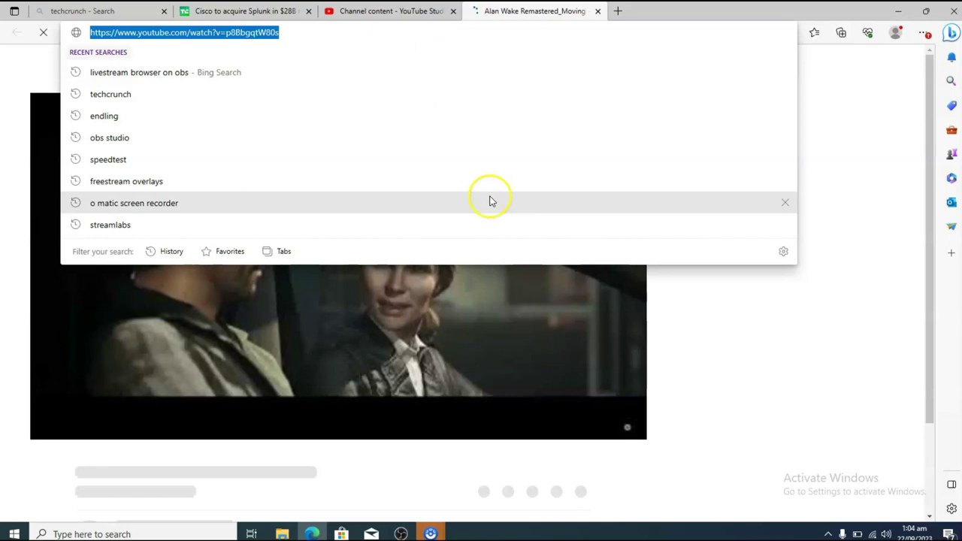
mouse_move(401, 534)
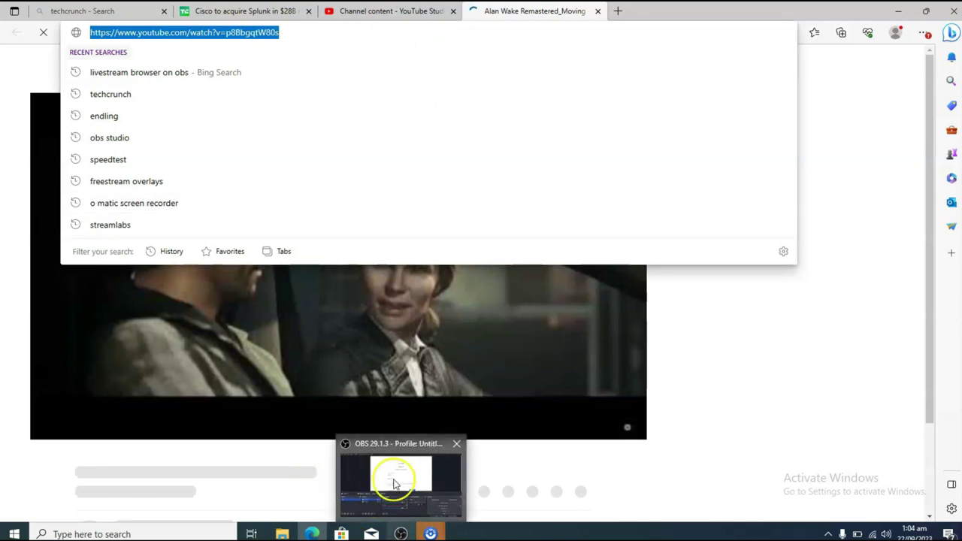
Replace Browser 2's URL with the Alan Wake video address and confirm
click(393, 476)
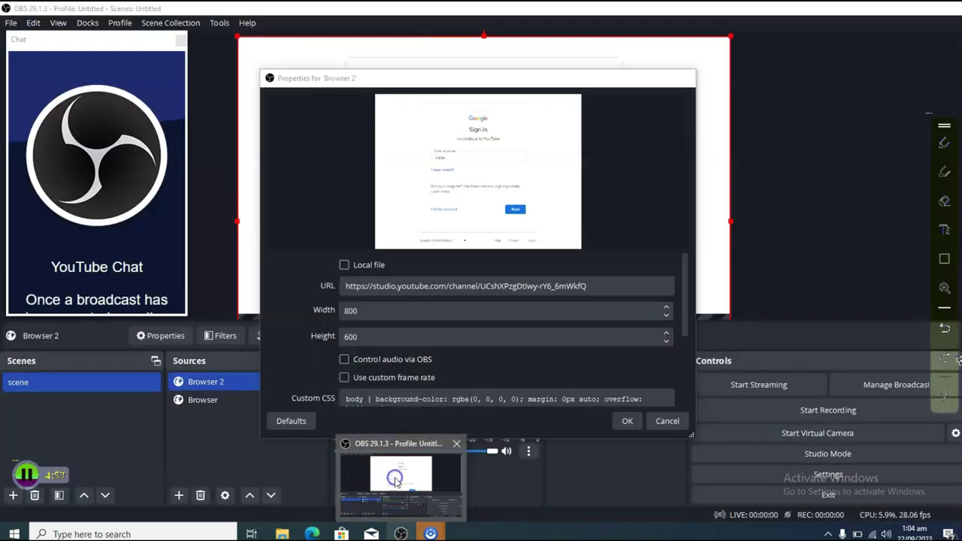
triple_click(411, 286)
text(https://www.youtube.com/watch?v=p8BbgqtW80s)
click(620, 424)
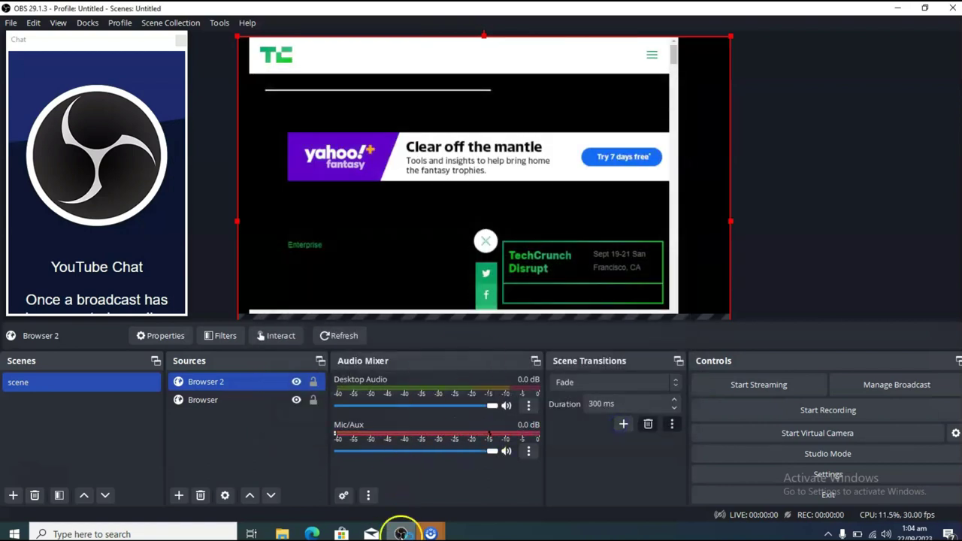
Back in OBS, view the TechCrunch article through the Browser source's Interact window, then close it
mouse_move(311, 533)
click(295, 486)
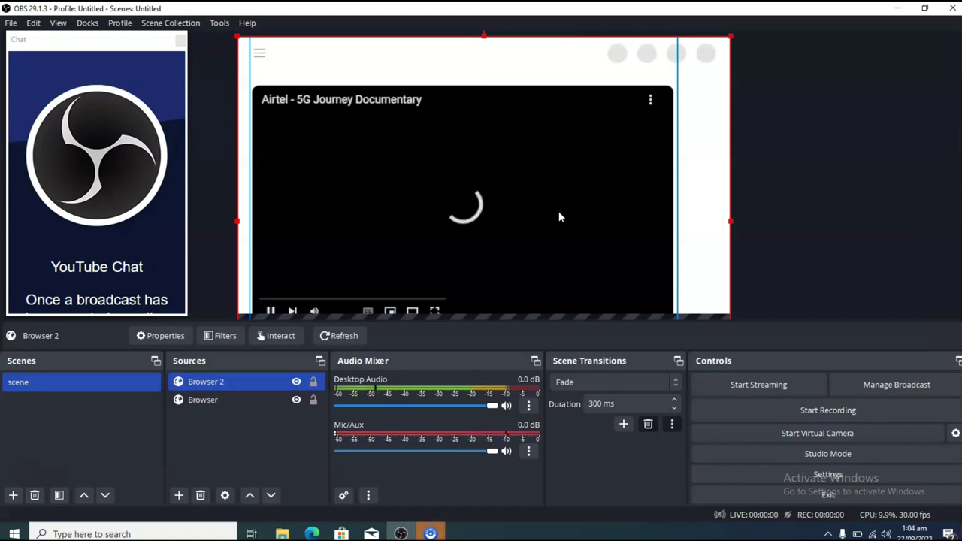
click(275, 308)
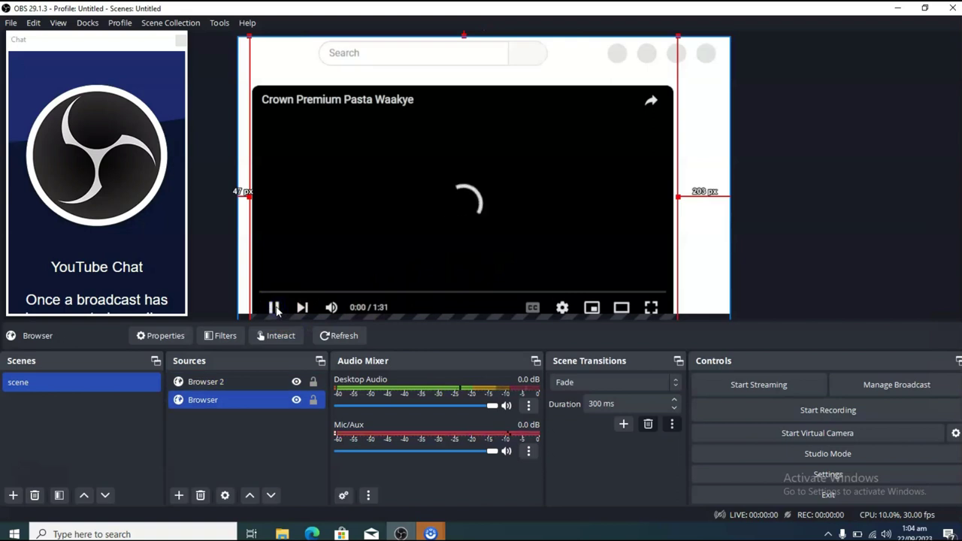
click(295, 341)
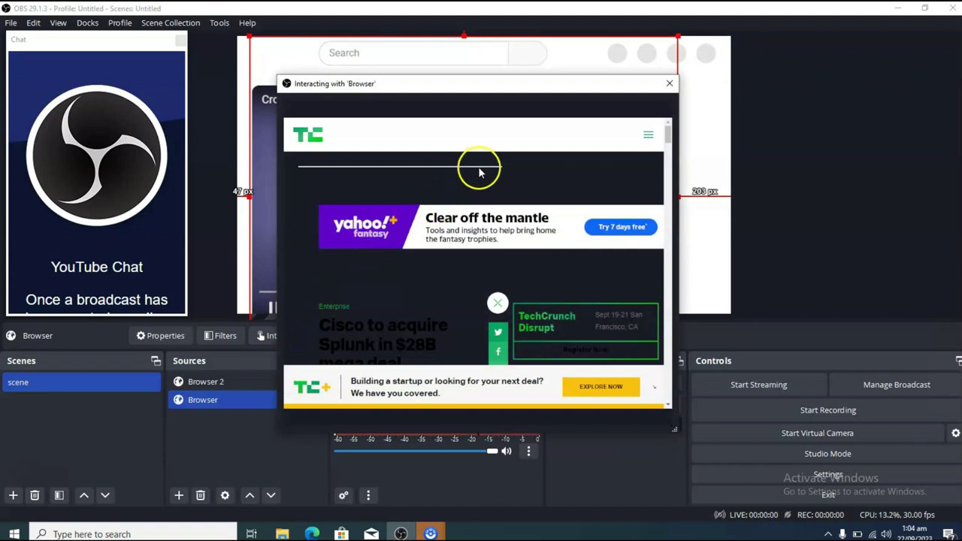
click(669, 84)
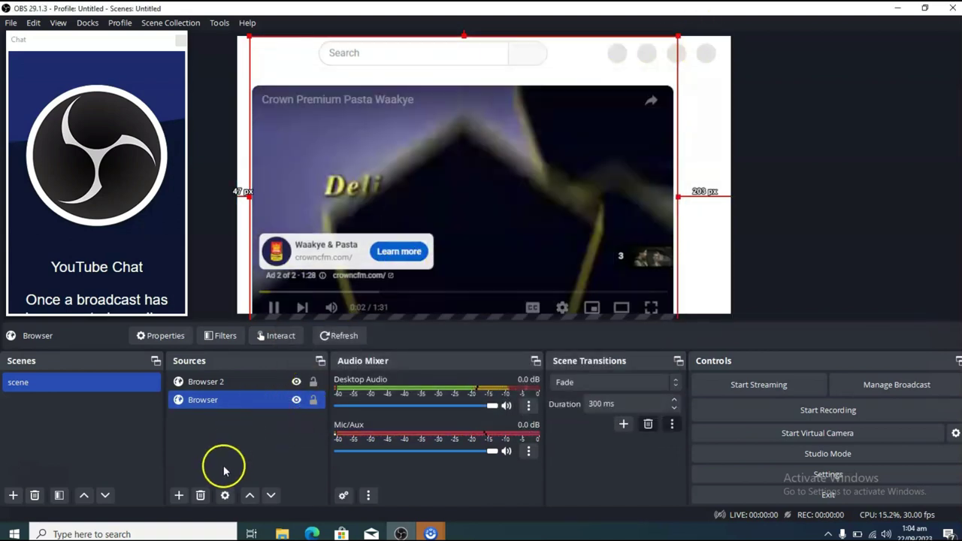
Delete the Browser and Browser 2 sources, confirming each removal
click(201, 496)
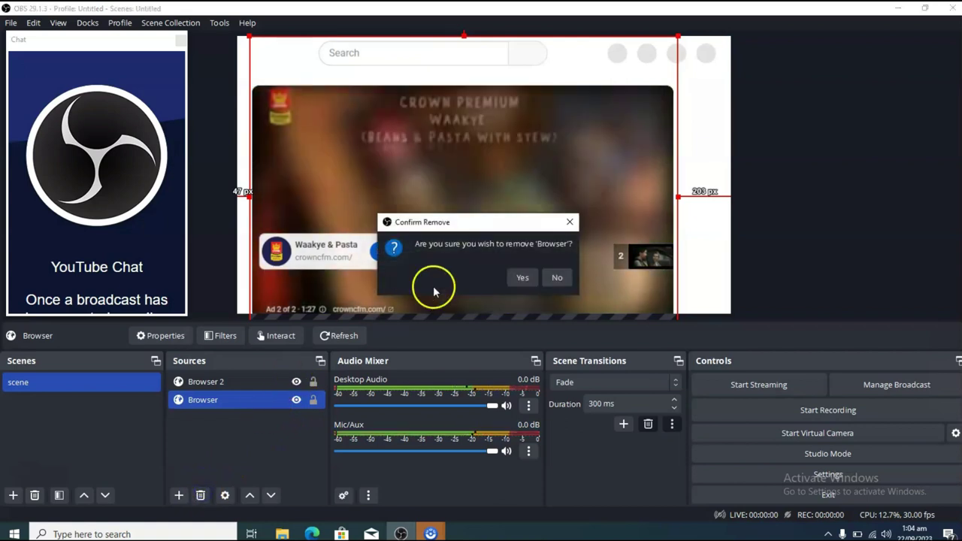
click(523, 278)
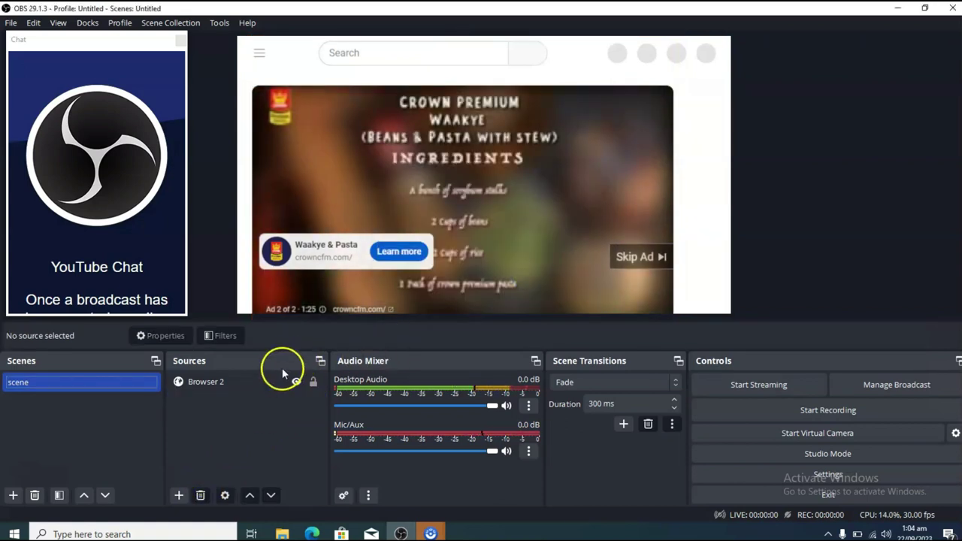
click(200, 495)
click(523, 277)
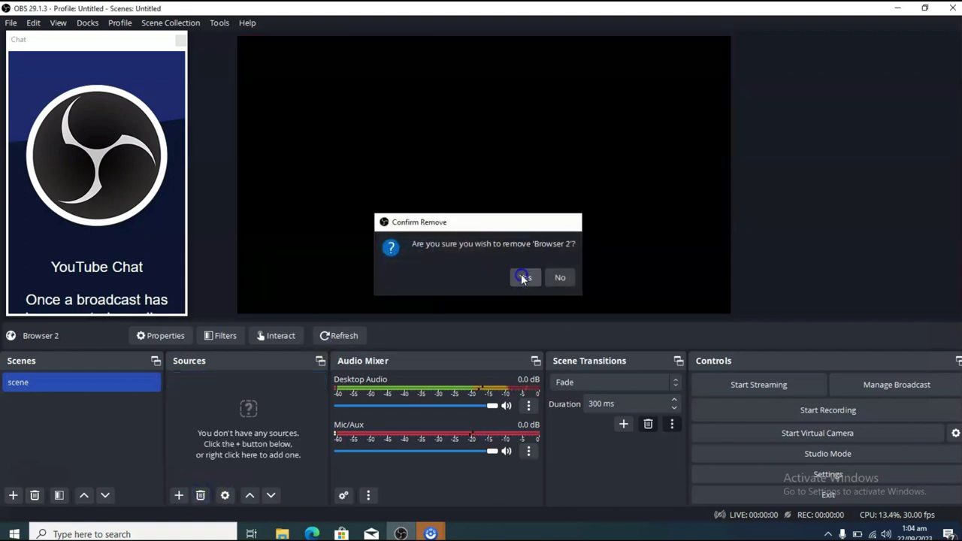